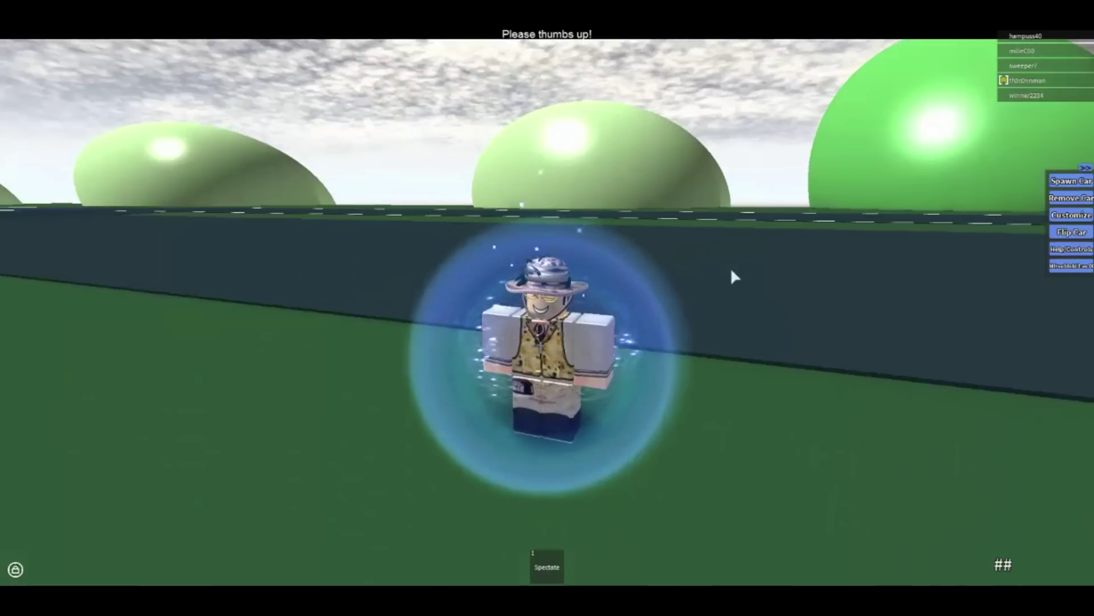
# Run onto the track, spawn the red Mitsubishi Evo IX, and open Customize.
pyautogui.press('w')
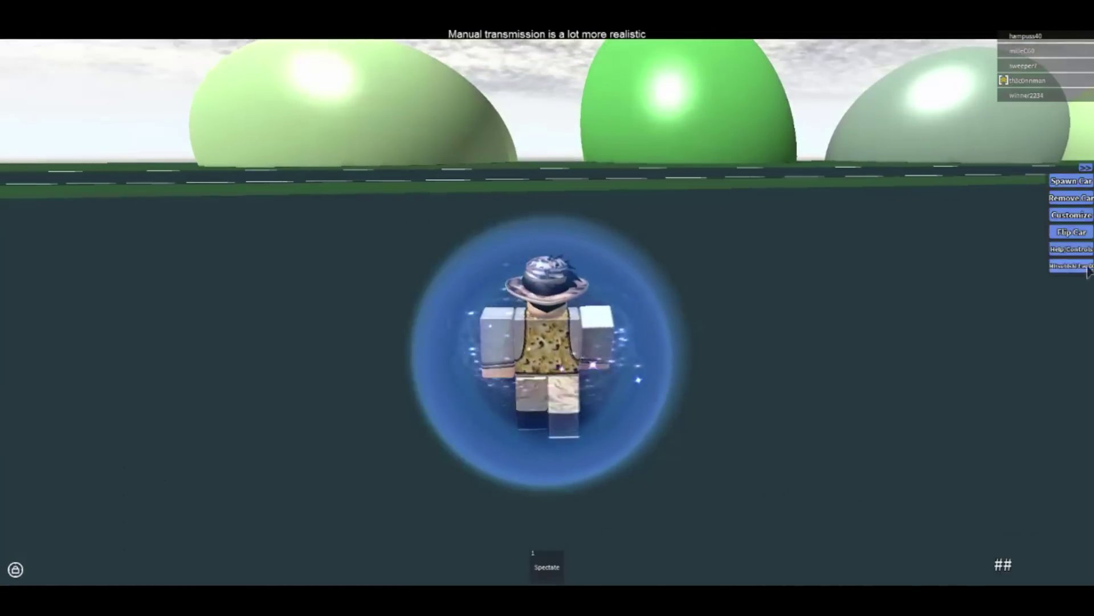
pyautogui.click(1071, 180)
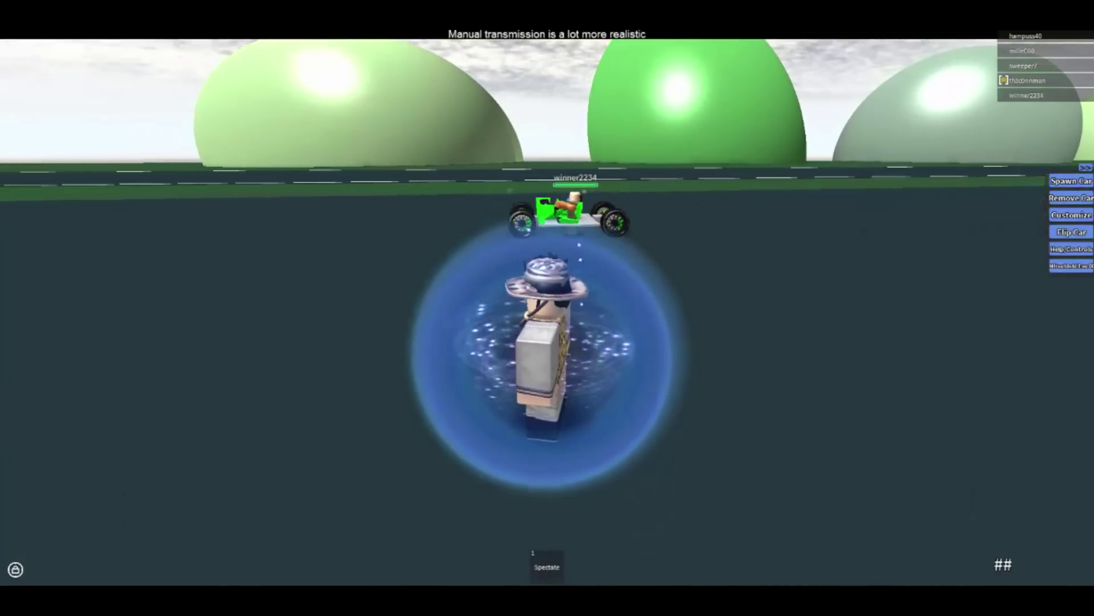
pyautogui.moveTo(777, 295)
pyautogui.mouseDown()
pyautogui.moveTo(691, 289)
pyautogui.moveTo(832, 180)
pyautogui.moveTo(394, 225)
pyautogui.mouseUp()
pyautogui.press('w')
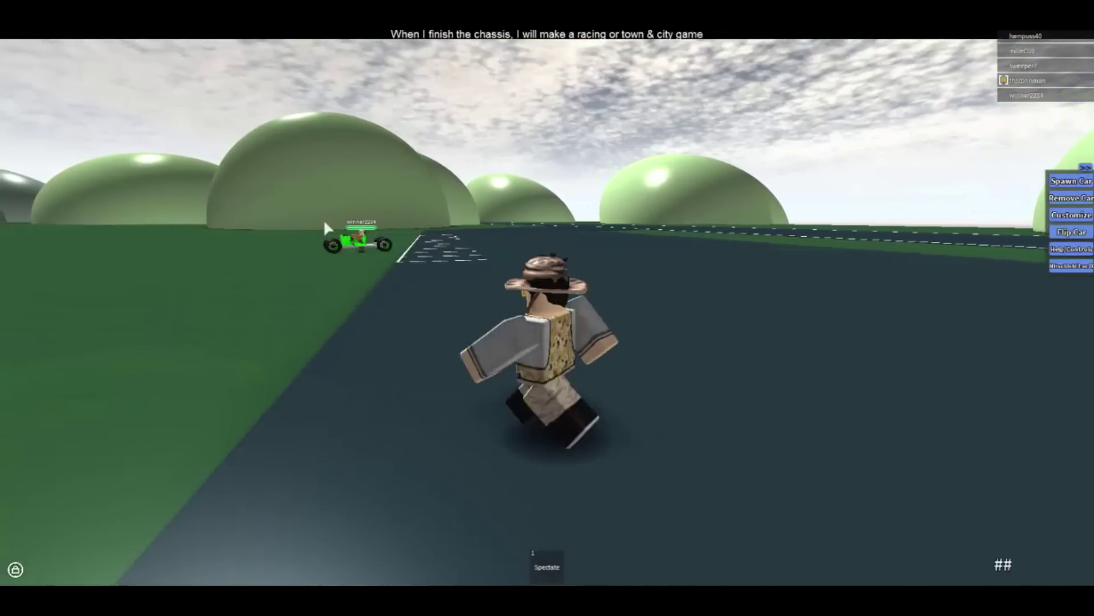
pyautogui.moveTo(323, 227)
pyautogui.mouseDown()
pyautogui.moveTo(563, 270)
pyautogui.moveTo(866, 264)
pyautogui.moveTo(816, 283)
pyautogui.mouseUp()
pyautogui.click(1071, 265)
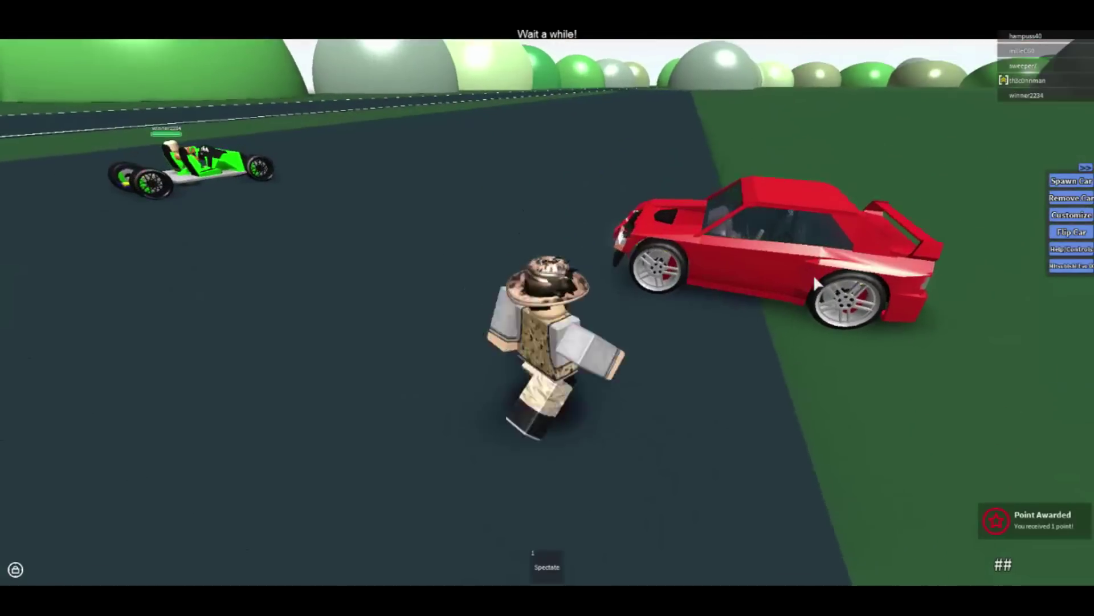
pyautogui.click(1070, 215)
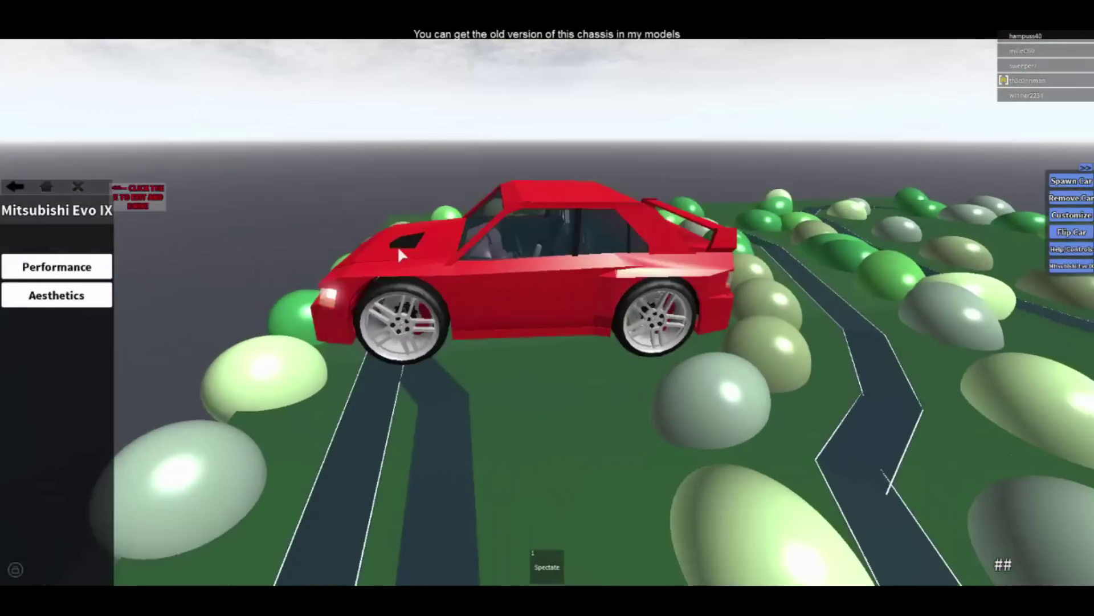
# Drive the Evo over the hills and open Performance > Suspension.
pyautogui.moveTo(398, 246); pyautogui.dragTo(430, 189)
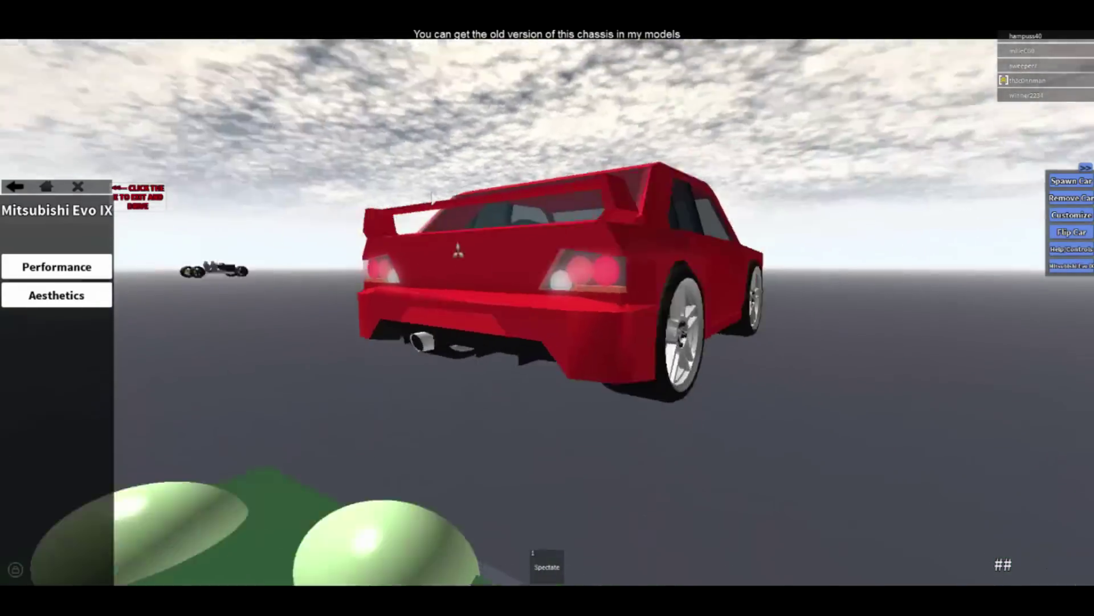
pyautogui.press('w')
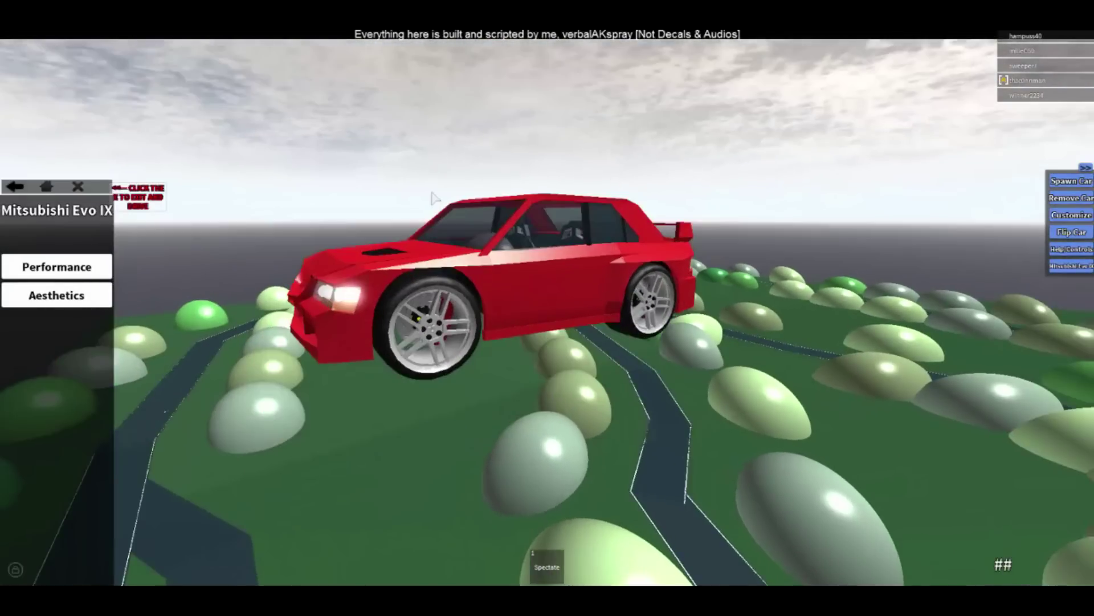
pyautogui.click(57, 268)
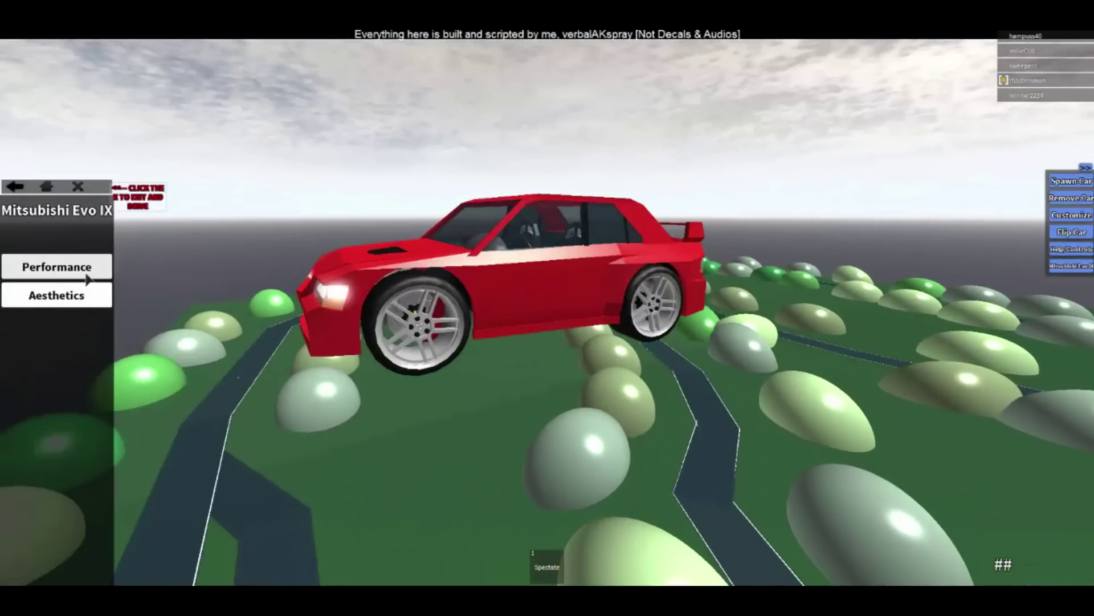
pyautogui.click(86, 272)
pyautogui.click(15, 188)
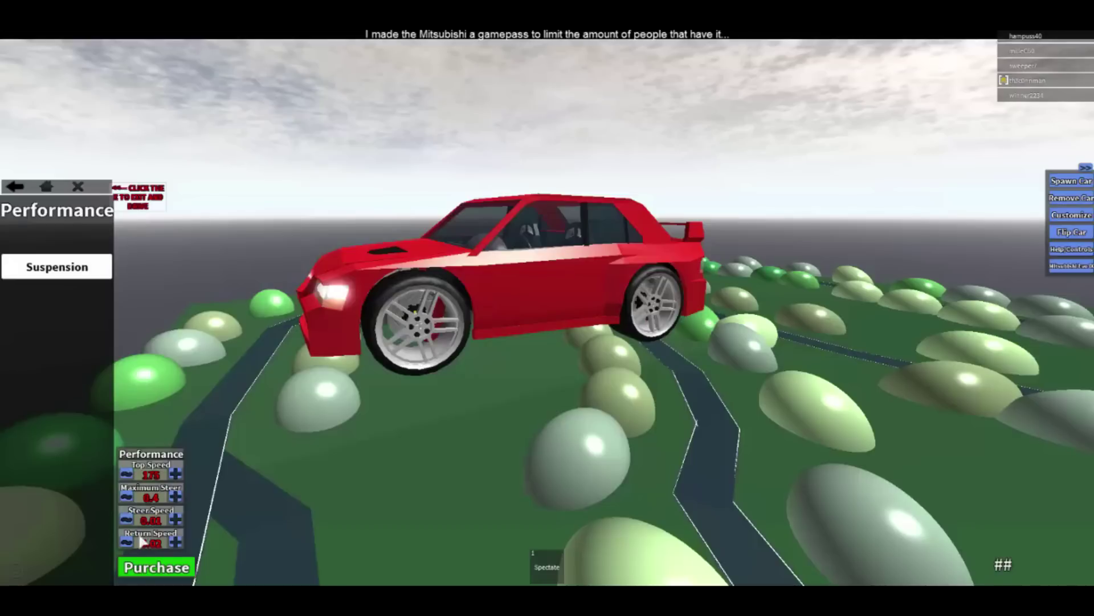
pyautogui.click(57, 266)
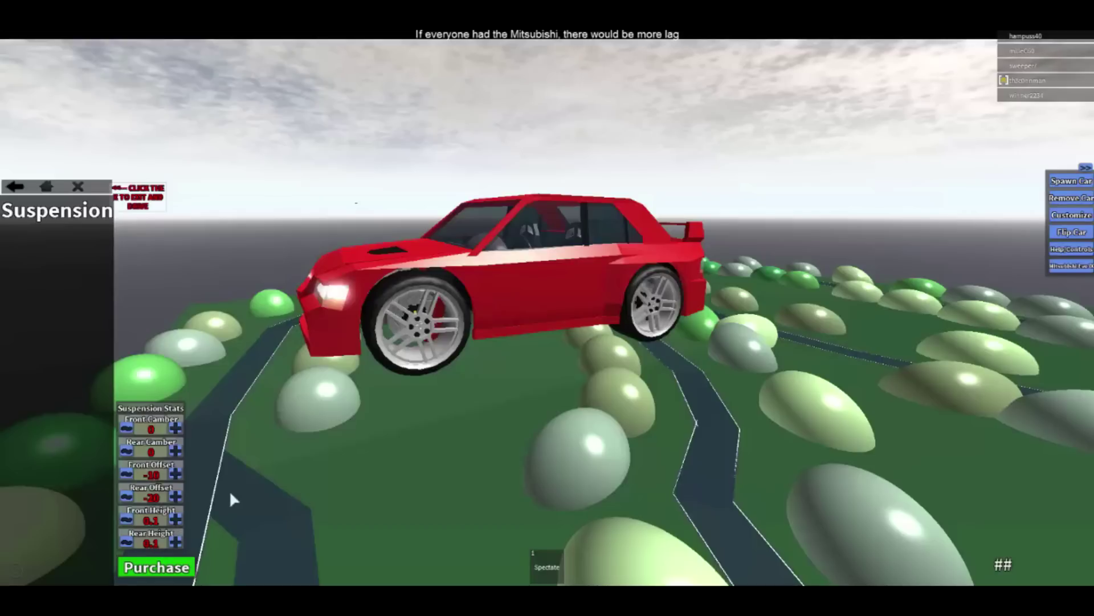
# Set front/rear camber to -10 and front/rear height to 0, then purchase.
pyautogui.moveTo(236, 506); pyautogui.dragTo(130, 429)
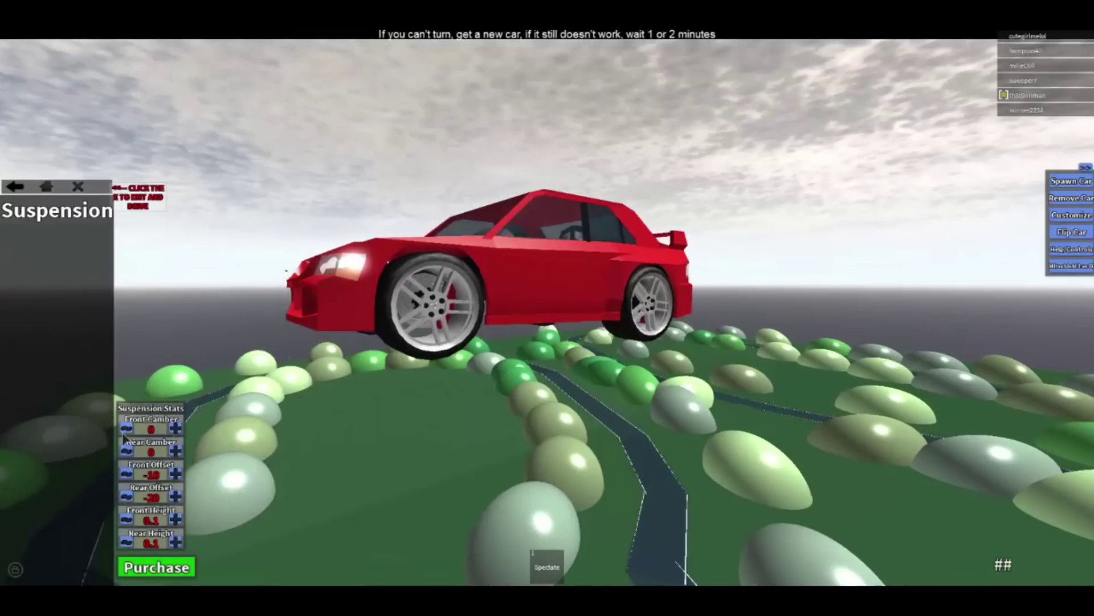
pyautogui.click(127, 430)
pyautogui.click(127, 451)
pyautogui.click(127, 452)
pyautogui.click(126, 520)
pyautogui.click(126, 544)
pyautogui.click(137, 568)
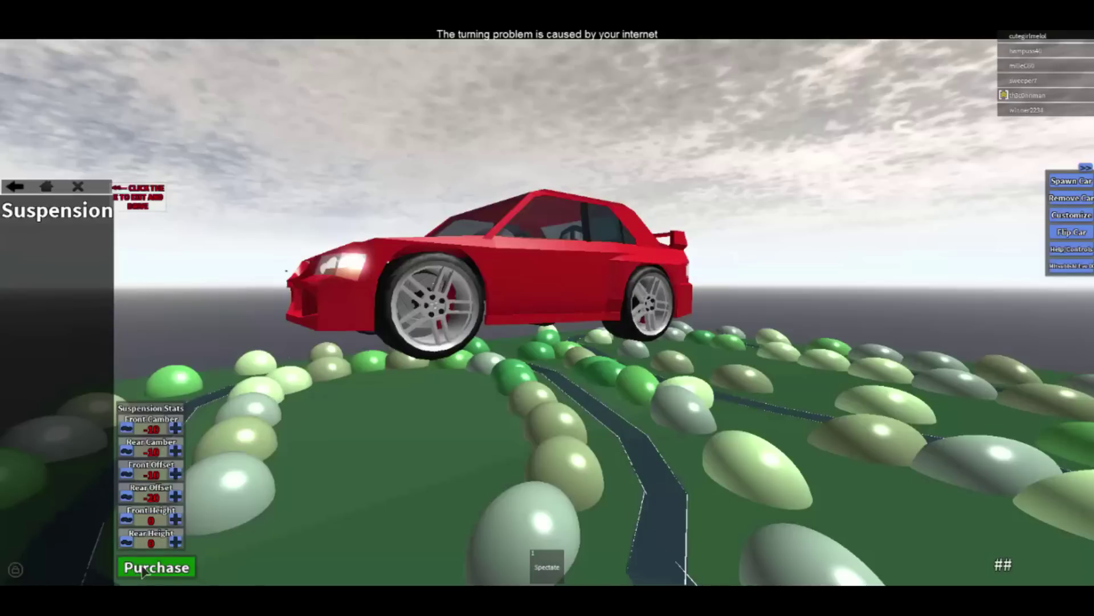
pyautogui.click(148, 569)
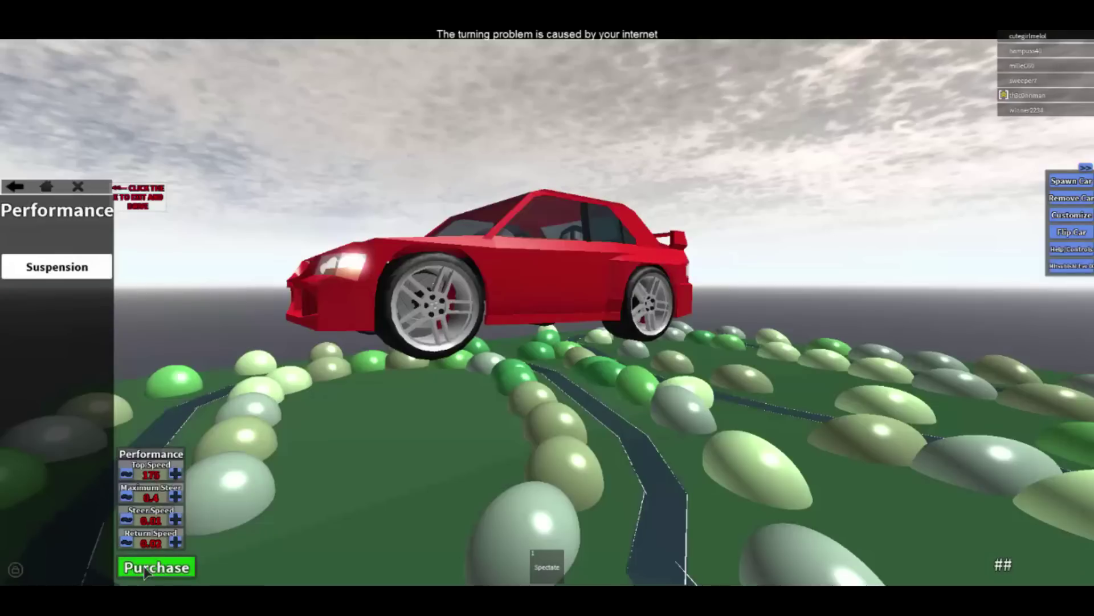
pyautogui.moveTo(513, 342); pyautogui.dragTo(384, 345)
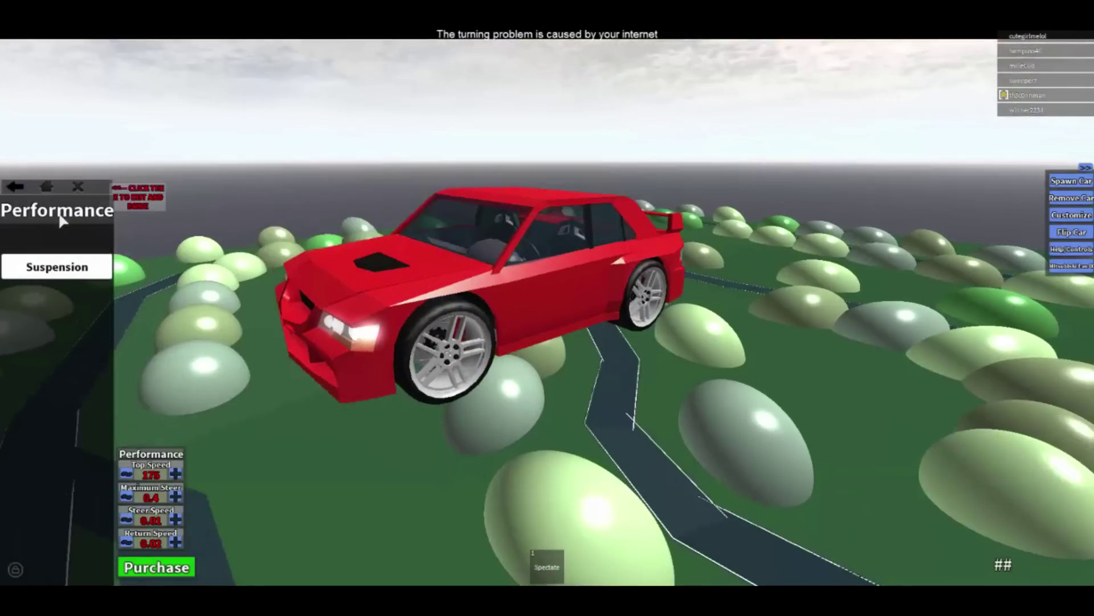
pyautogui.click(15, 186)
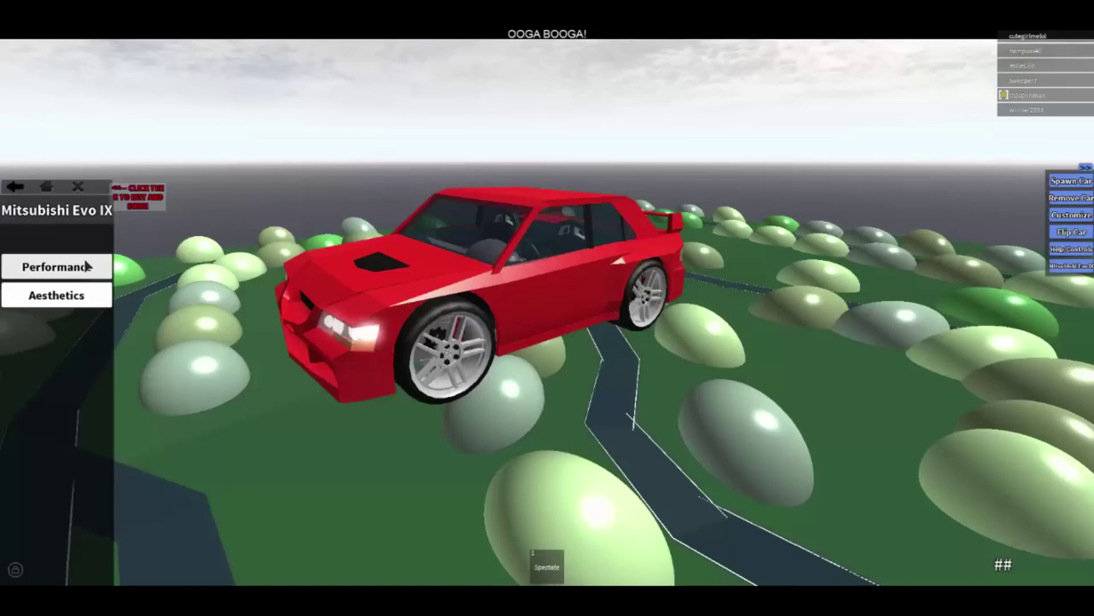
pyautogui.click(54, 265)
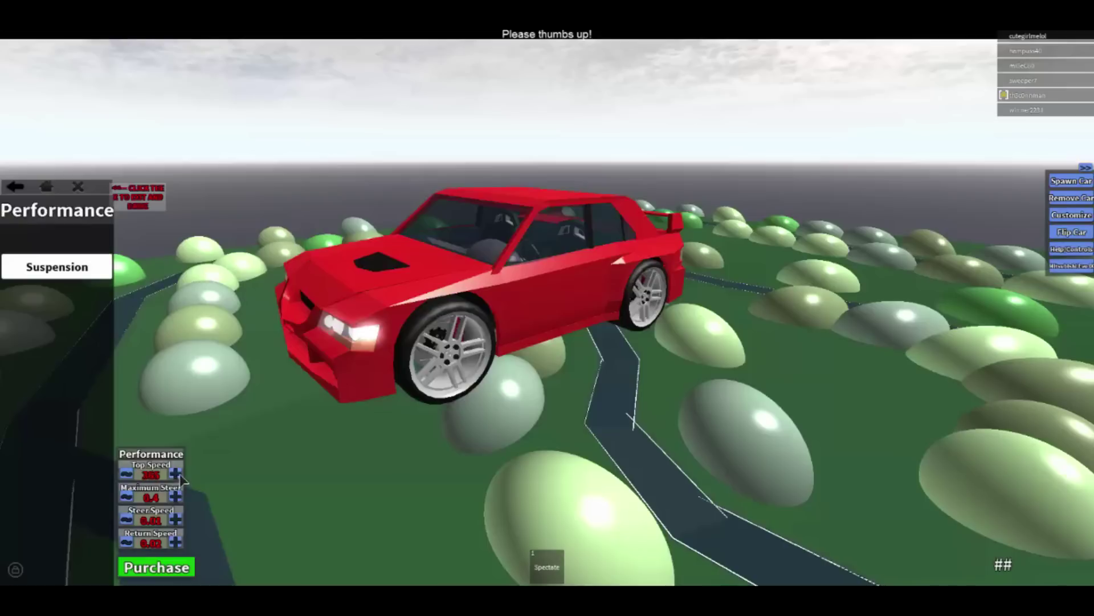
# Preview replacement exhausts under Aesthetics > Exterior without buying any.
pyautogui.click(156, 567)
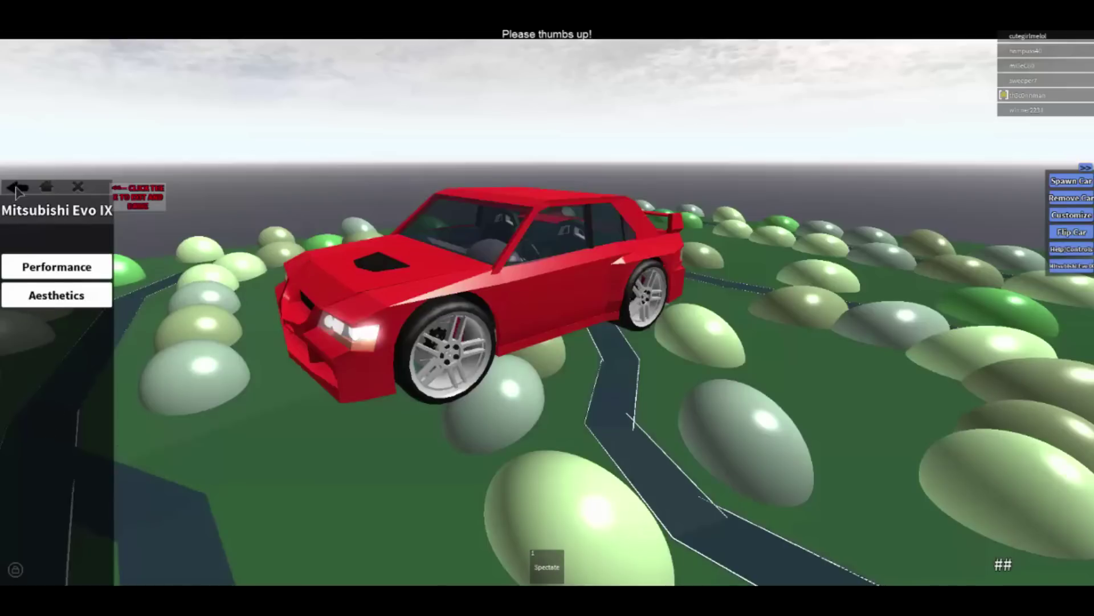
pyautogui.click(57, 296)
pyautogui.click(56, 267)
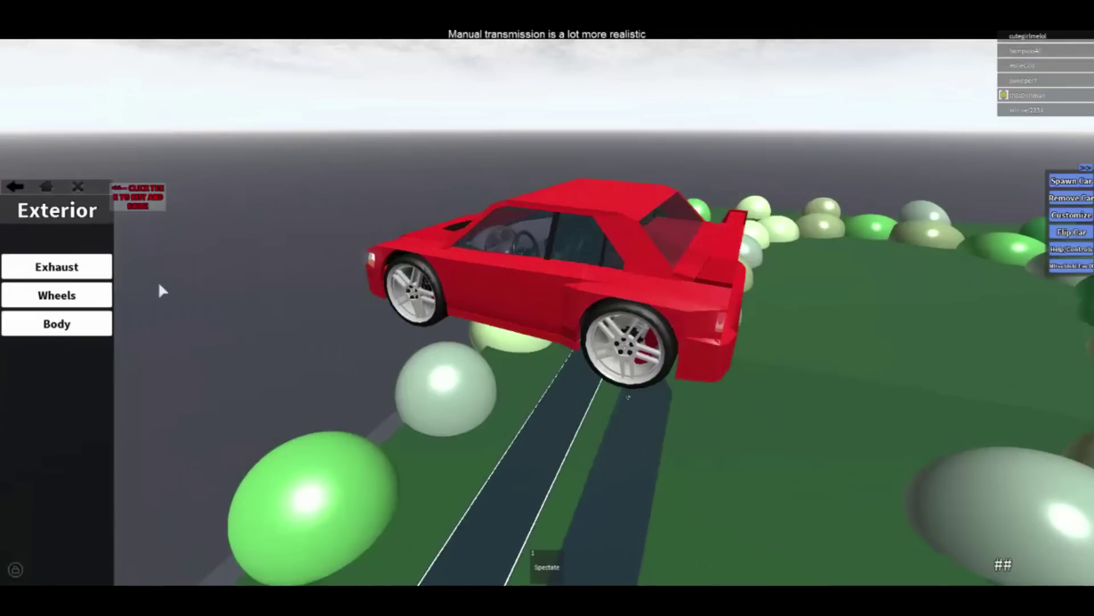
pyautogui.click(56, 263)
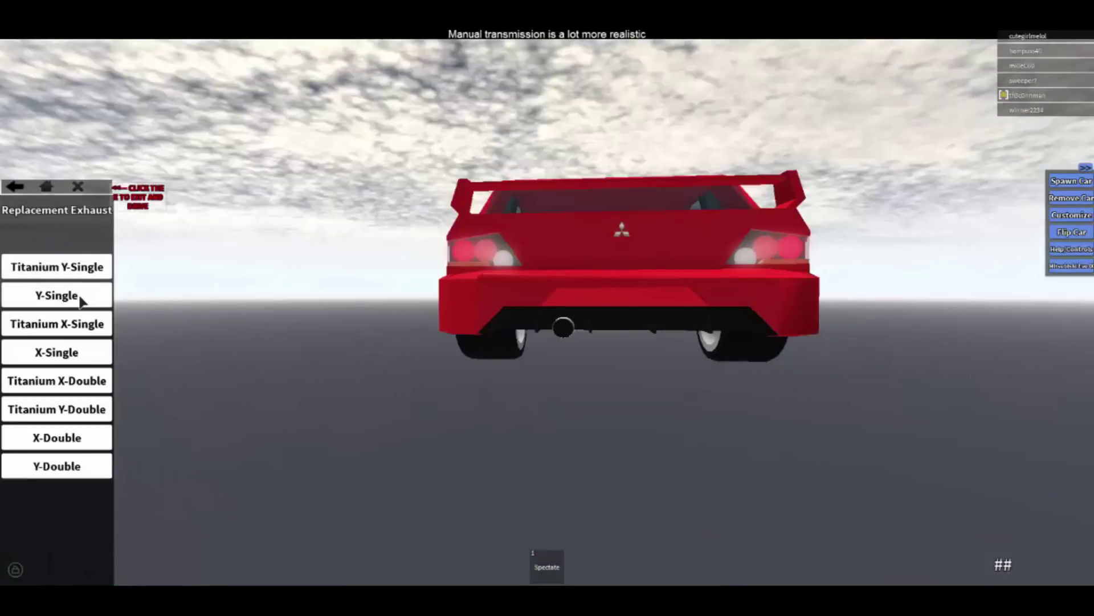
pyautogui.click(56, 295)
pyautogui.click(56, 267)
pyautogui.click(156, 567)
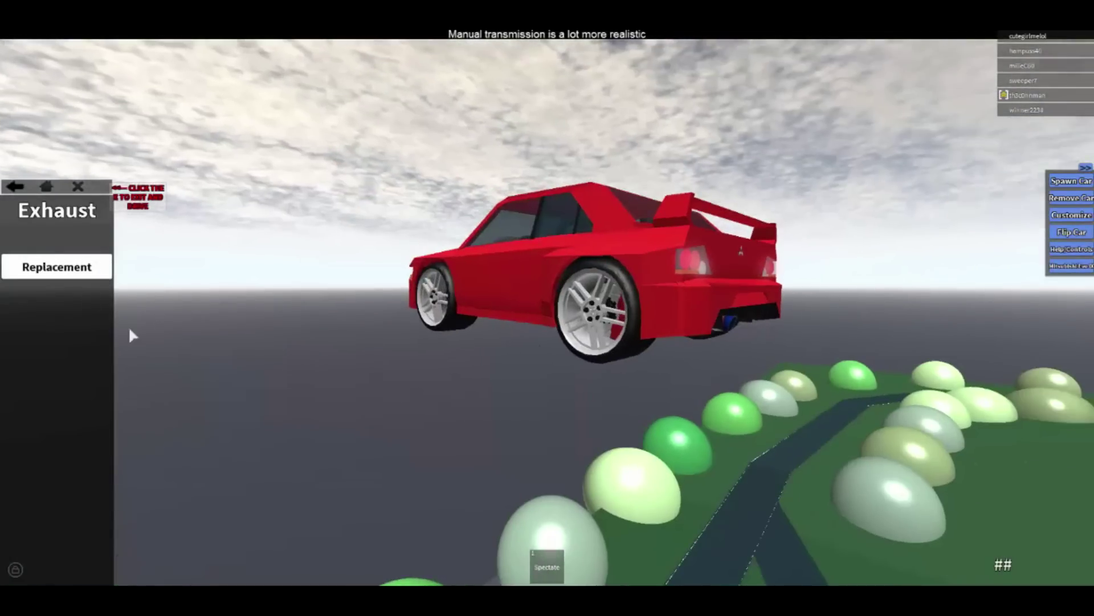
pyautogui.click(18, 188)
# Buy Volt TE37 rims in a silver-white colour.
pyautogui.click(56, 290)
pyautogui.click(57, 263)
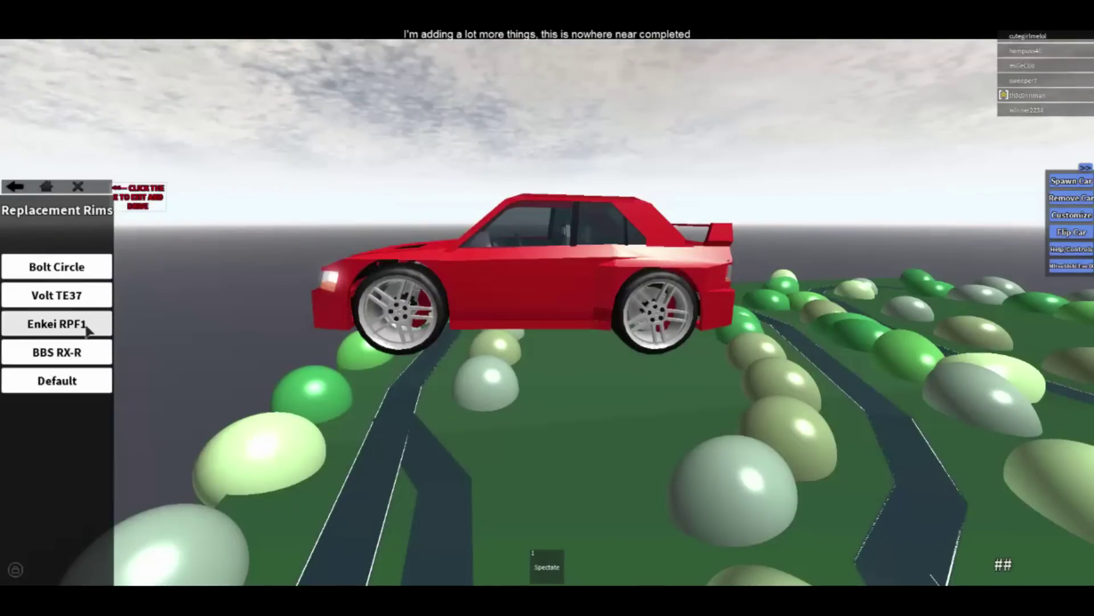
pyautogui.click(56, 352)
pyautogui.click(57, 325)
pyautogui.click(57, 296)
pyautogui.click(91, 295)
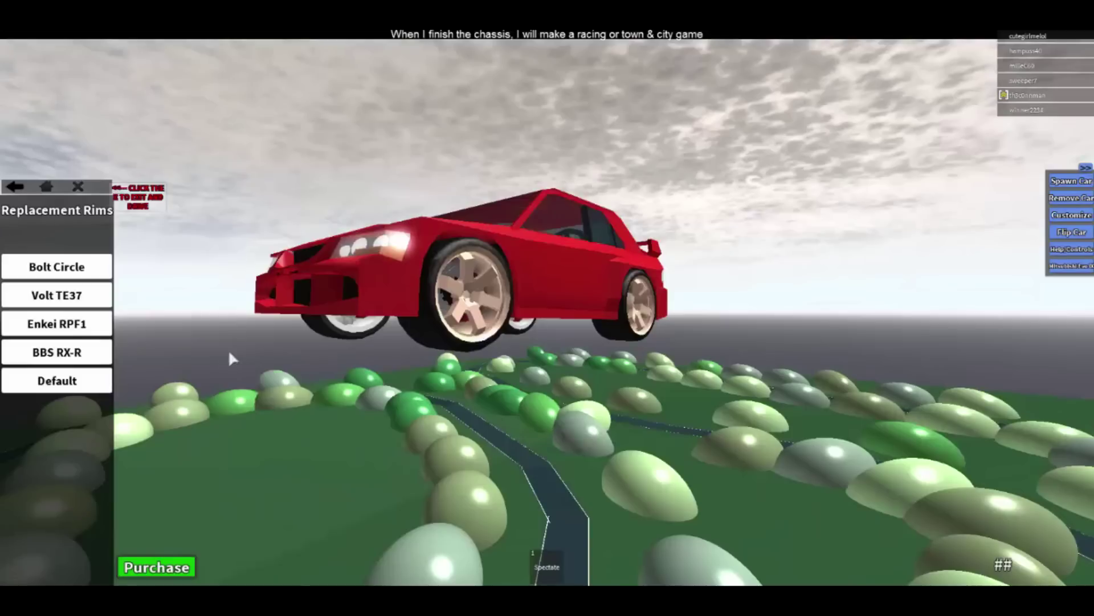
pyautogui.click(156, 567)
pyautogui.click(162, 462)
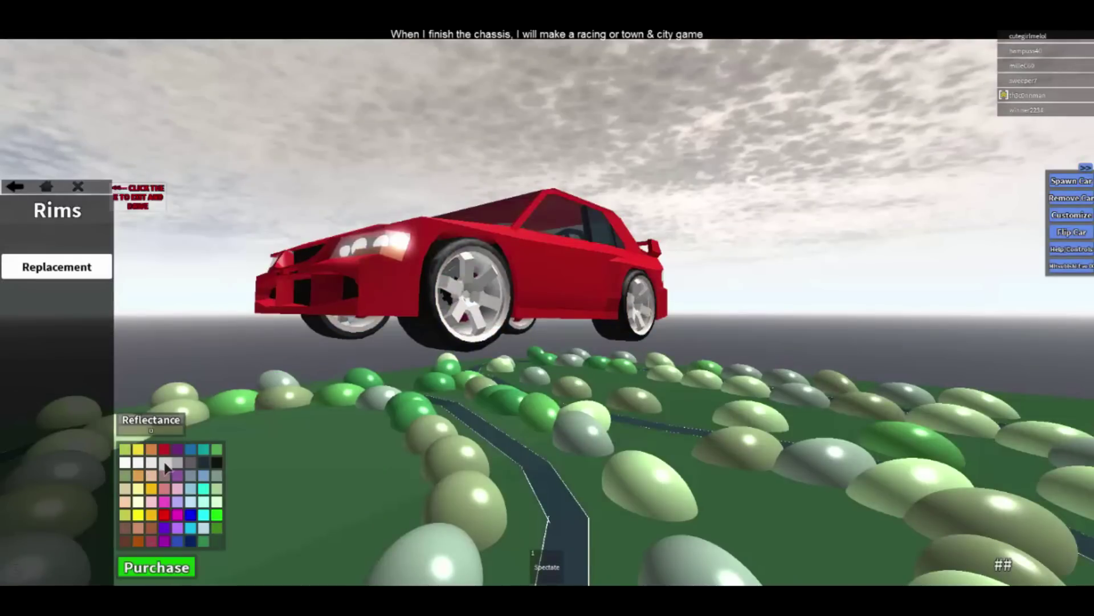
pyautogui.click(156, 567)
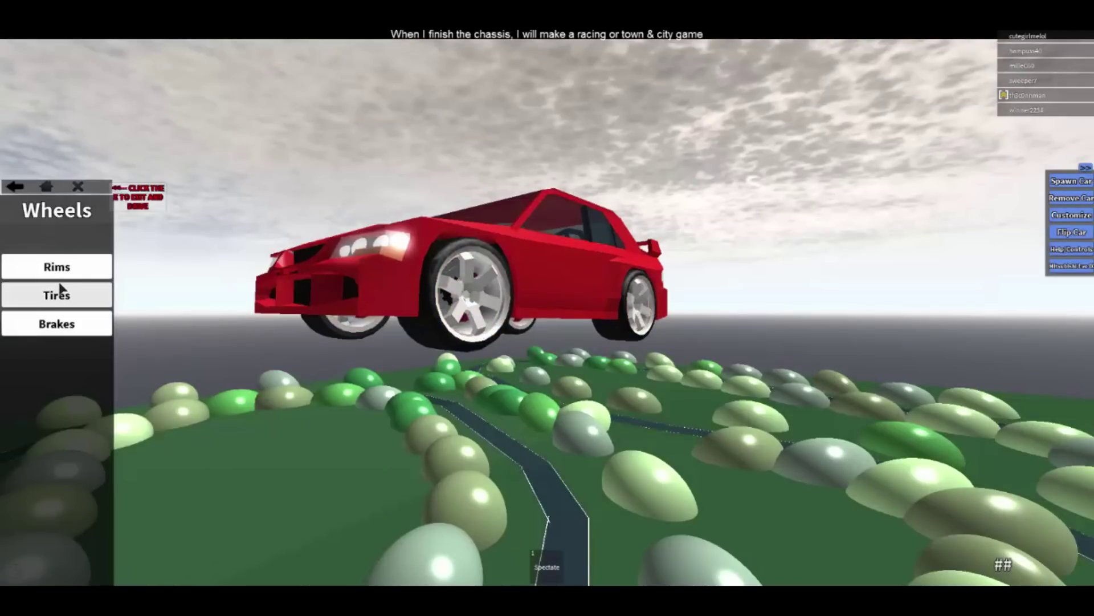
# Buy Falken tires and return to the Exterior parts list.
pyautogui.click(57, 295)
pyautogui.click(57, 266)
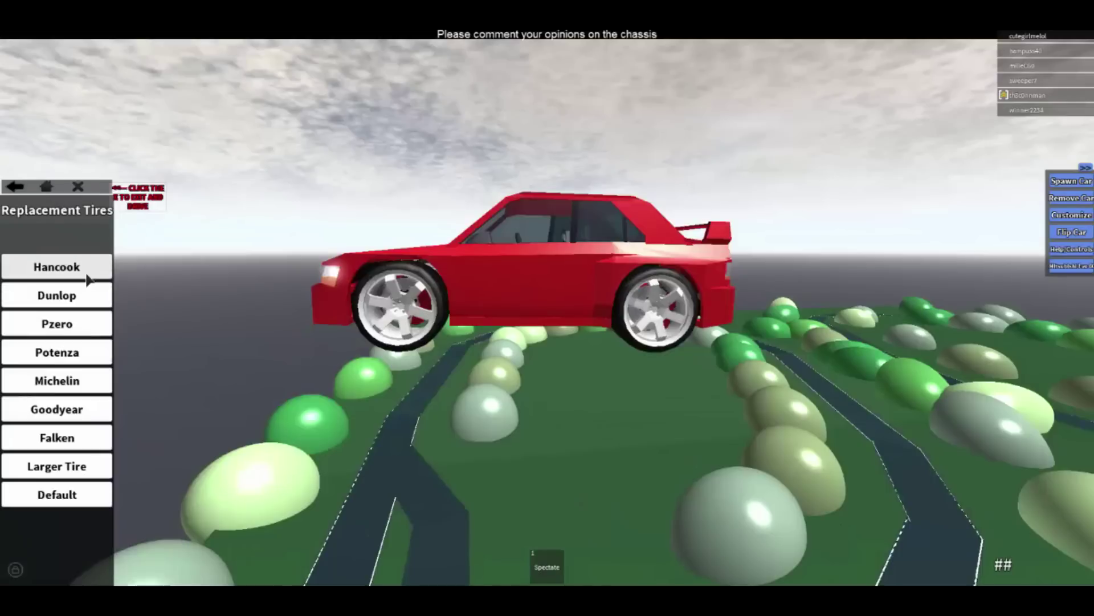
pyautogui.click(57, 437)
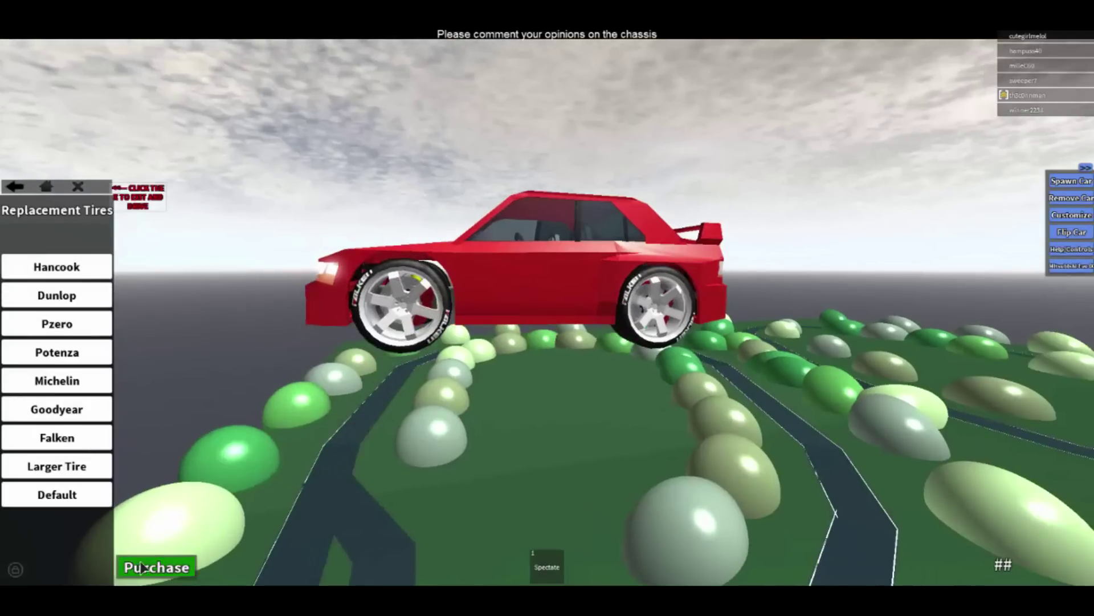
pyautogui.click(144, 567)
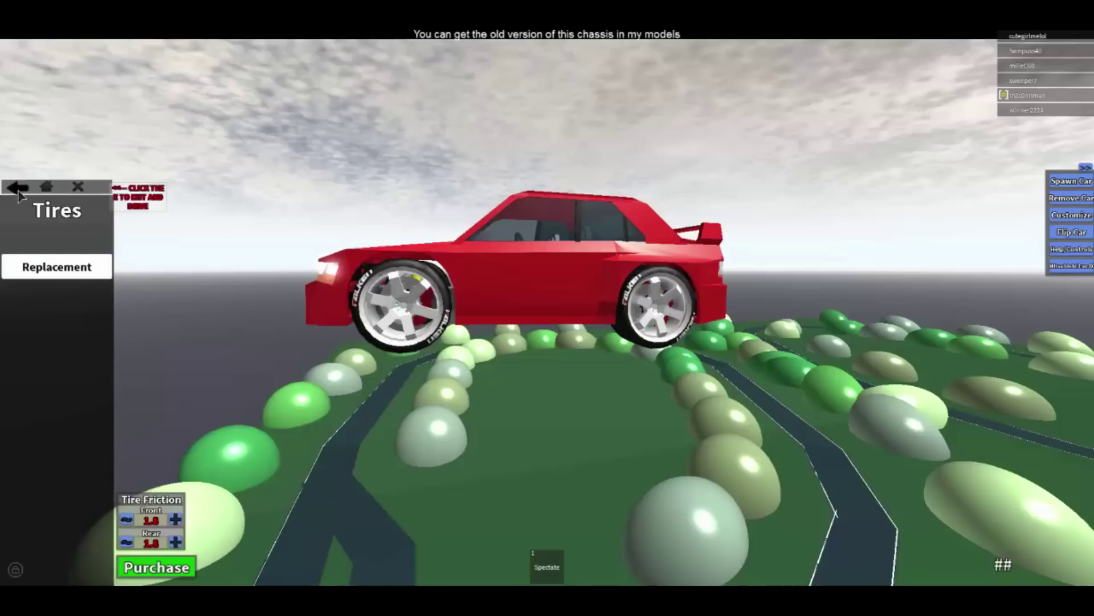
pyautogui.click(19, 188)
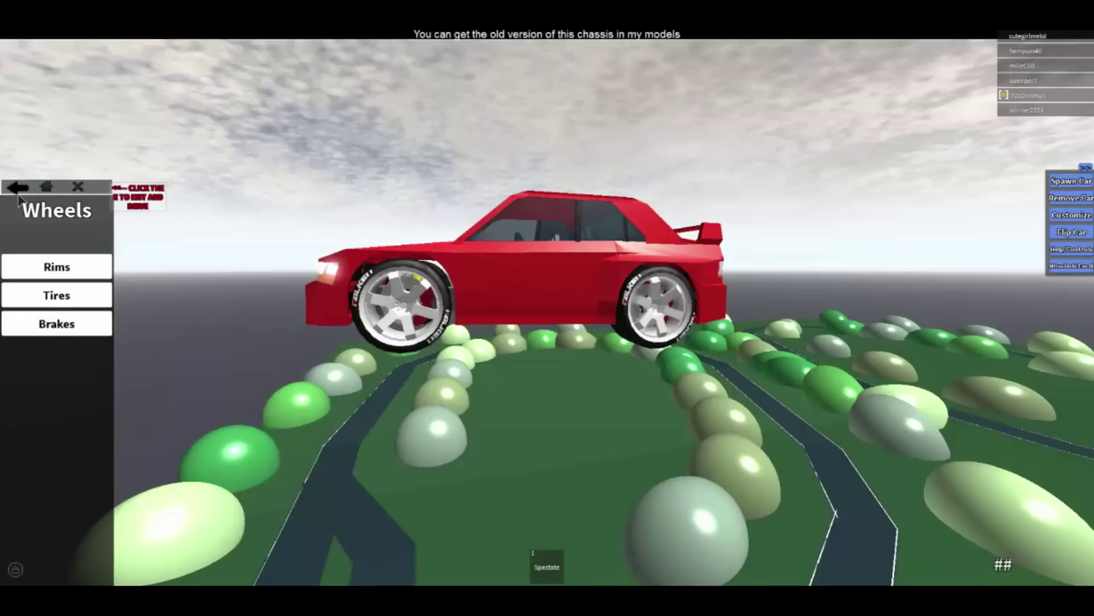
pyautogui.click(14, 186)
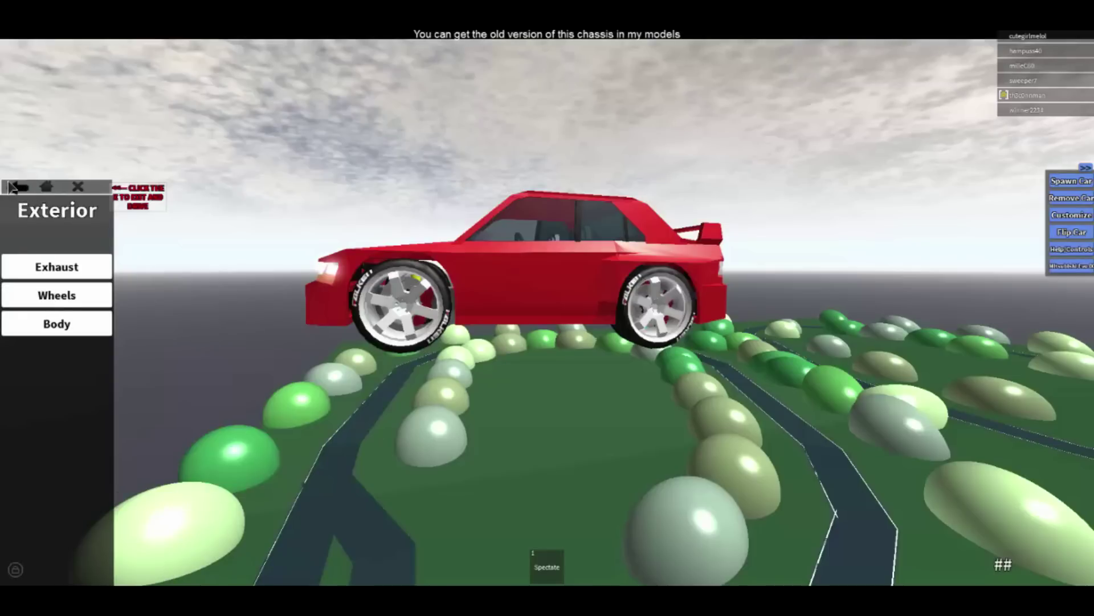
# Fit and purchase the Bumper w/Skirt front bumper.
pyautogui.click(48, 328)
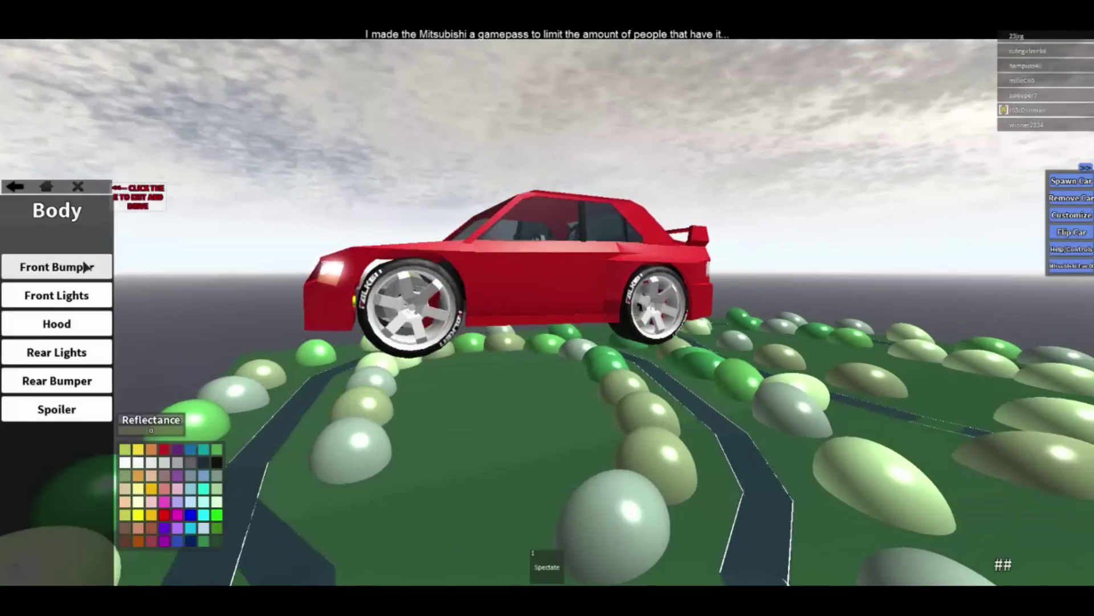
pyautogui.click(56, 267)
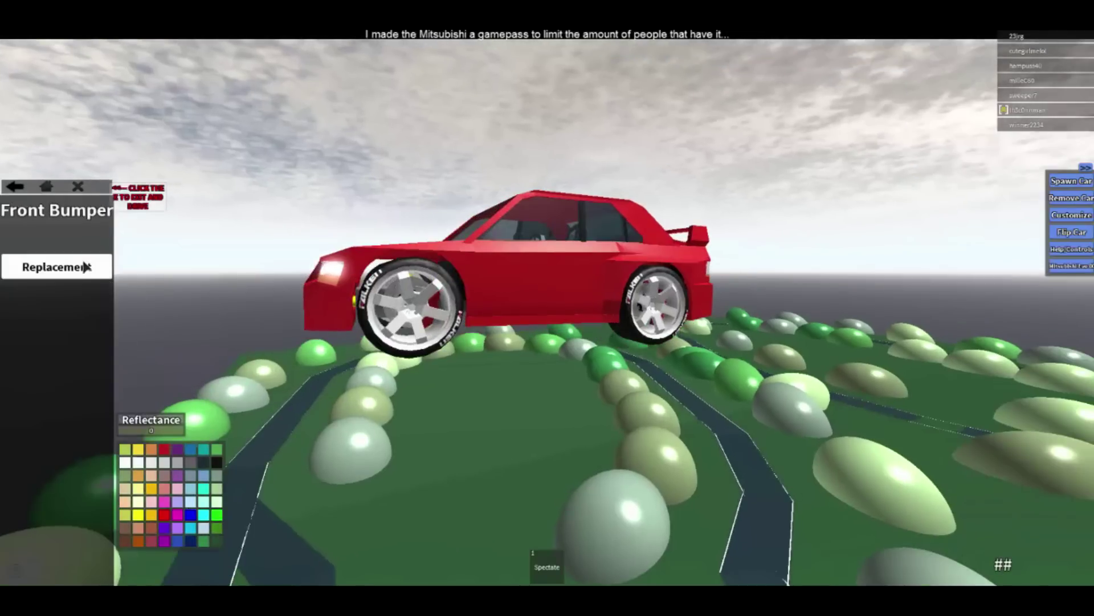
pyautogui.click(57, 268)
pyautogui.moveTo(298, 350); pyautogui.dragTo(175, 321)
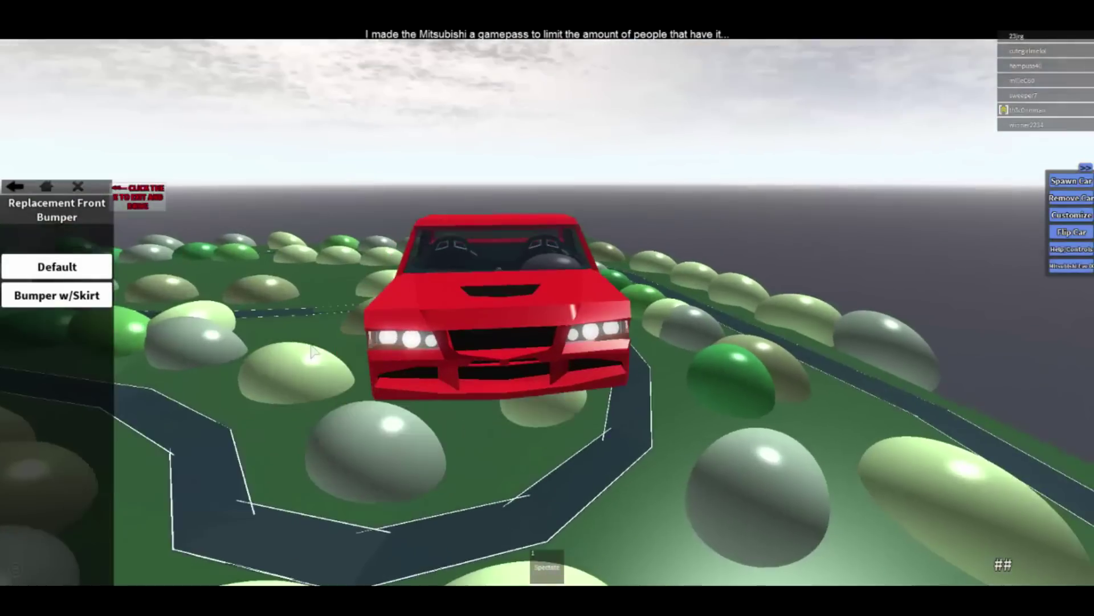
pyautogui.click(57, 295)
pyautogui.moveTo(86, 312); pyautogui.dragTo(195, 367)
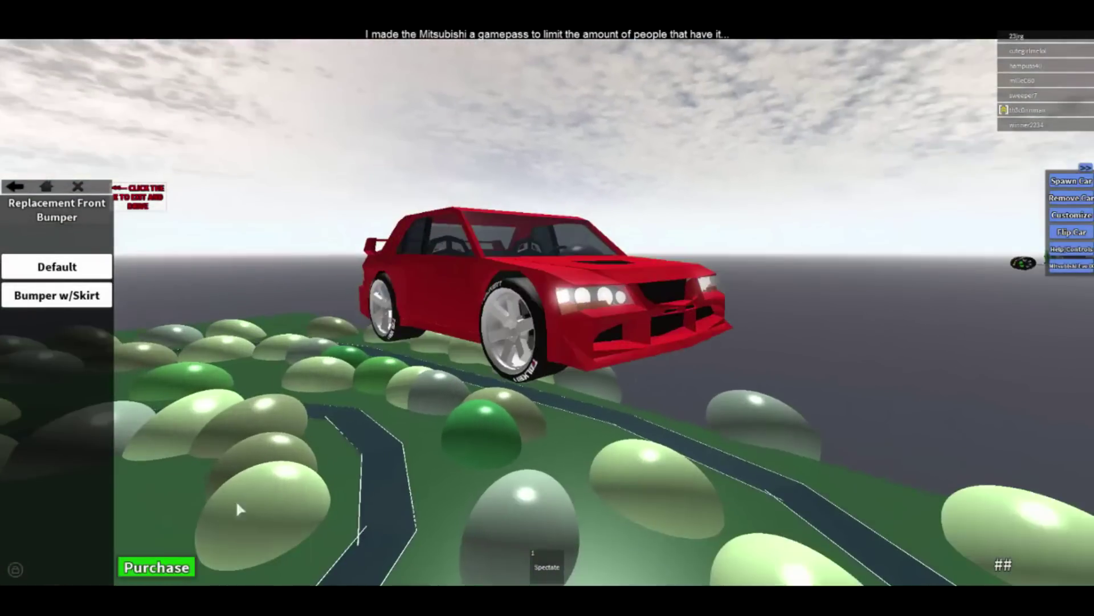
pyautogui.click(155, 567)
pyautogui.click(16, 187)
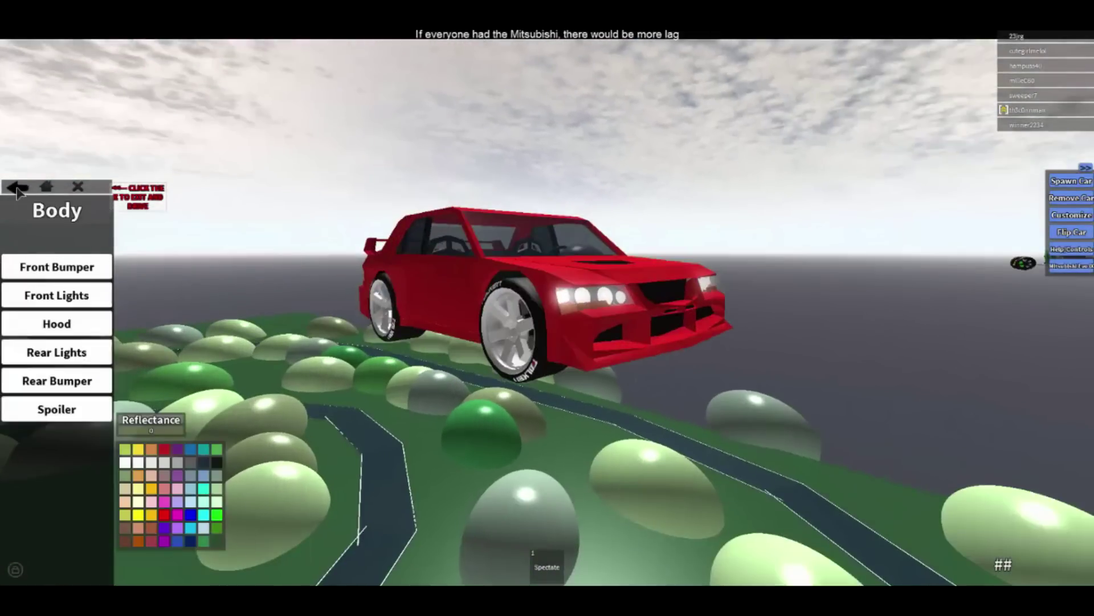
# Fit and purchase Dark Lights as the front lights.
pyautogui.click(57, 295)
pyautogui.click(57, 267)
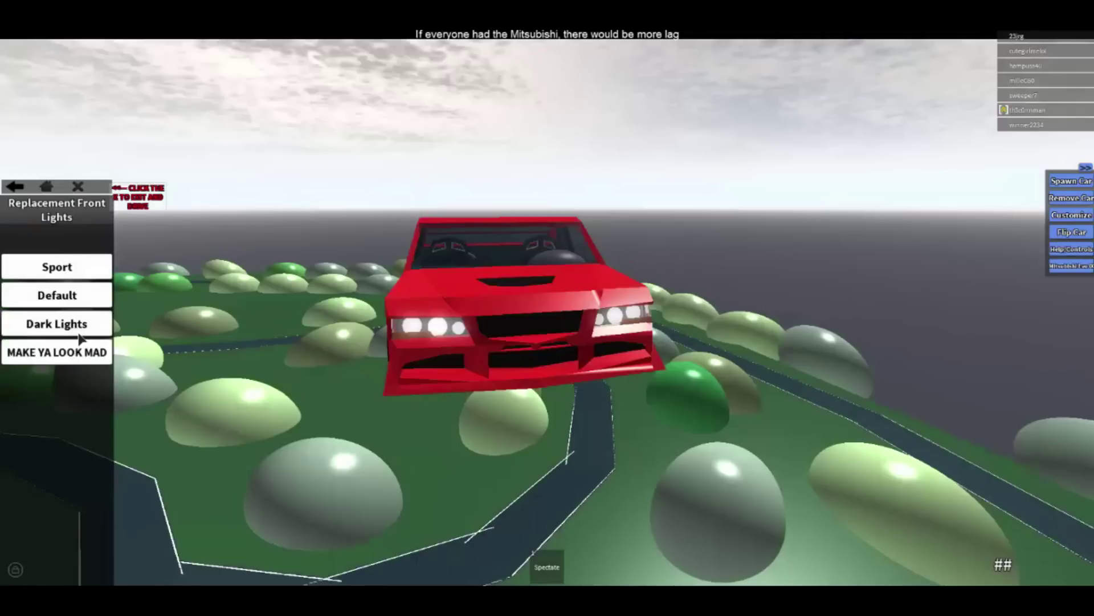
pyautogui.click(56, 323)
pyautogui.click(16, 187)
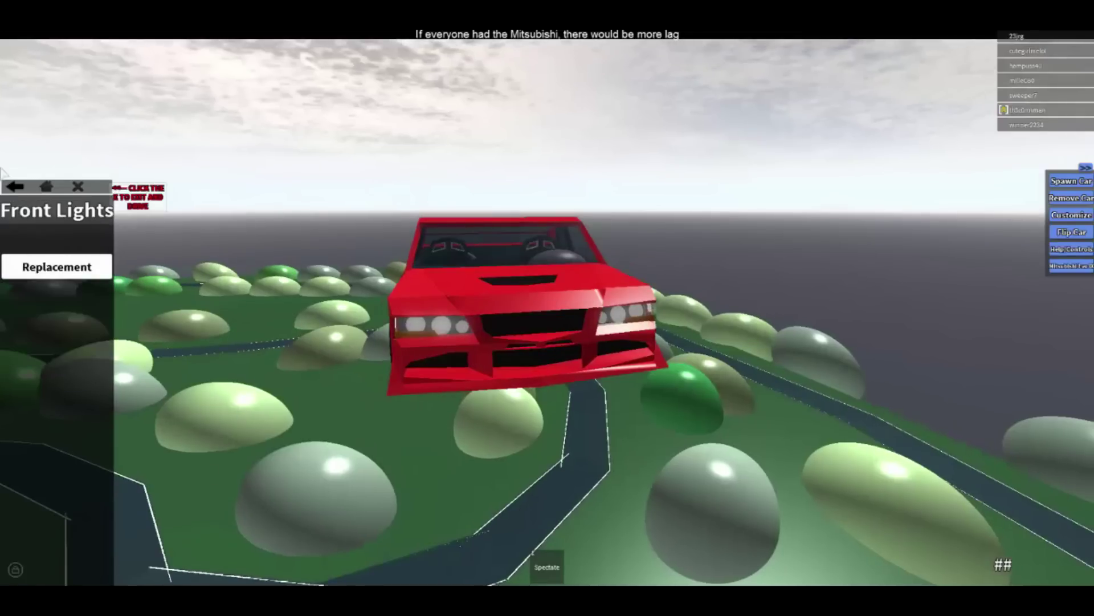
pyautogui.click(16, 187)
# Try the scoopless hood, then keep the default scooped hood.
pyautogui.click(57, 323)
pyautogui.click(57, 267)
pyautogui.click(101, 298)
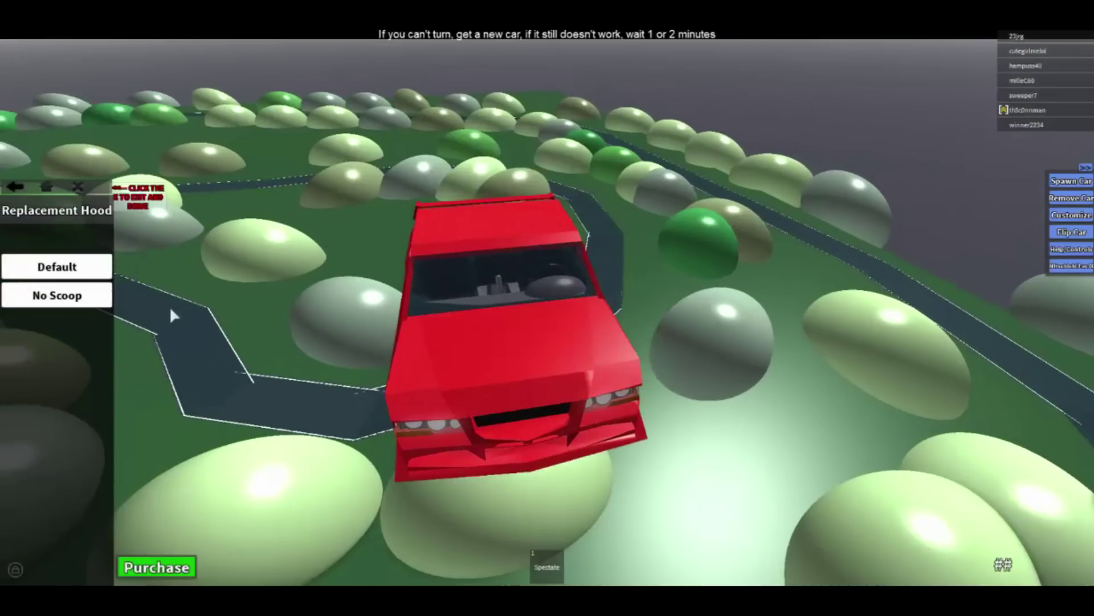
pyautogui.moveTo(249, 327); pyautogui.dragTo(247, 307)
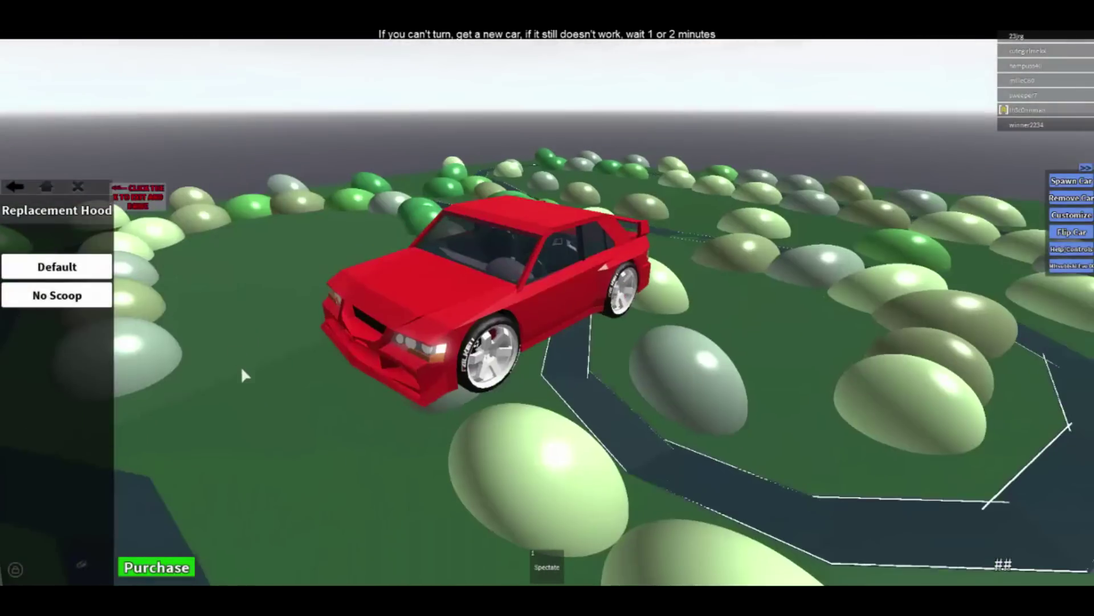
pyautogui.click(156, 567)
pyautogui.moveTo(233, 464)
pyautogui.mouseDown()
pyautogui.moveTo(289, 444)
pyautogui.moveTo(257, 385)
pyautogui.mouseUp()
pyautogui.click(56, 267)
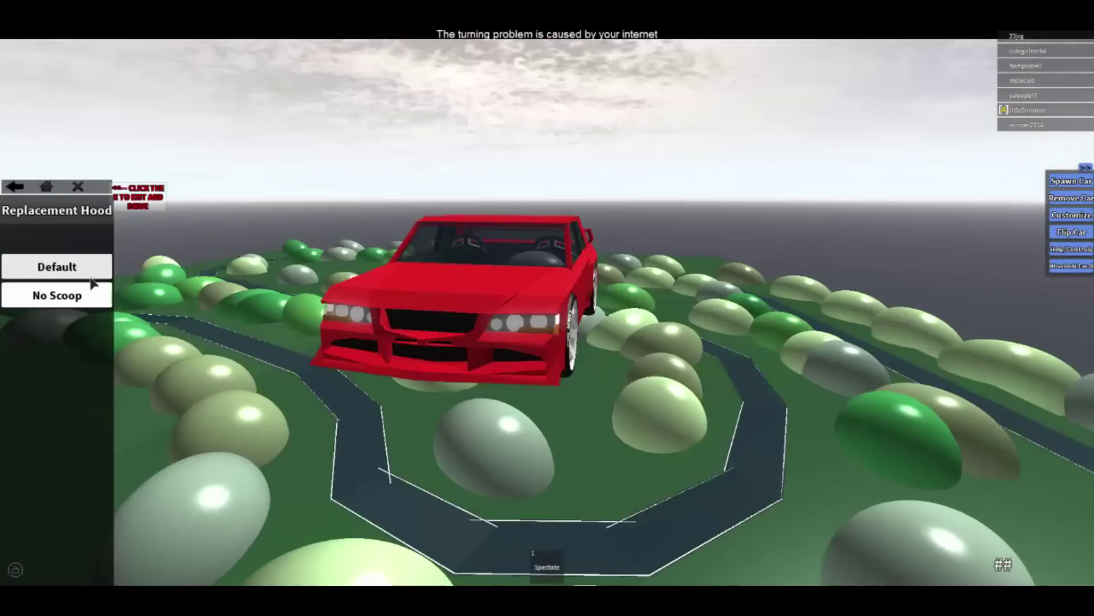
pyautogui.click(57, 295)
pyautogui.moveTo(149, 380); pyautogui.dragTo(120, 451)
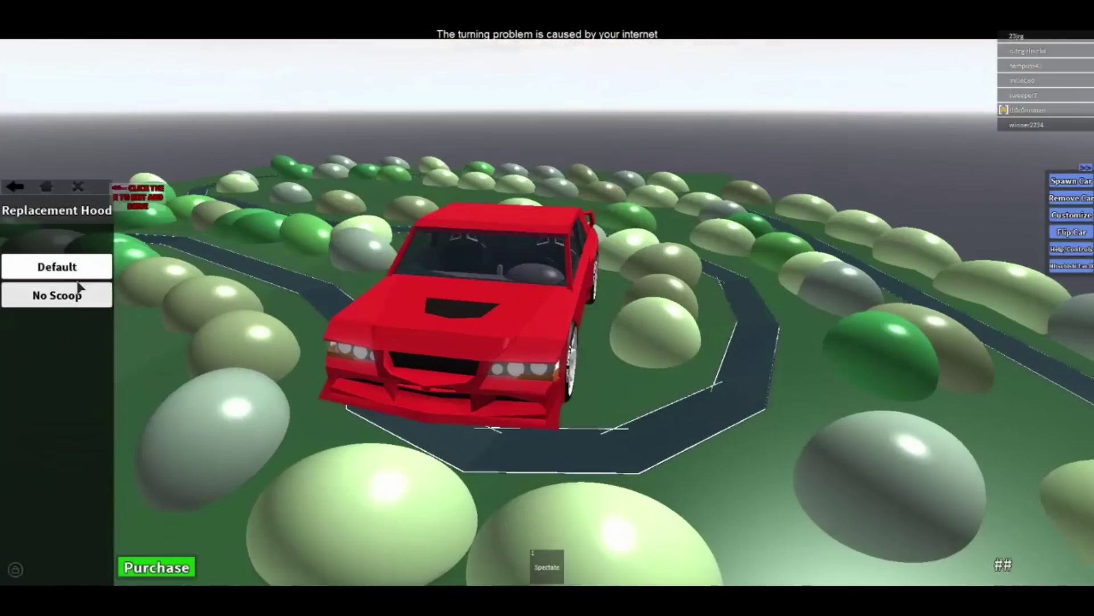
pyautogui.click(154, 565)
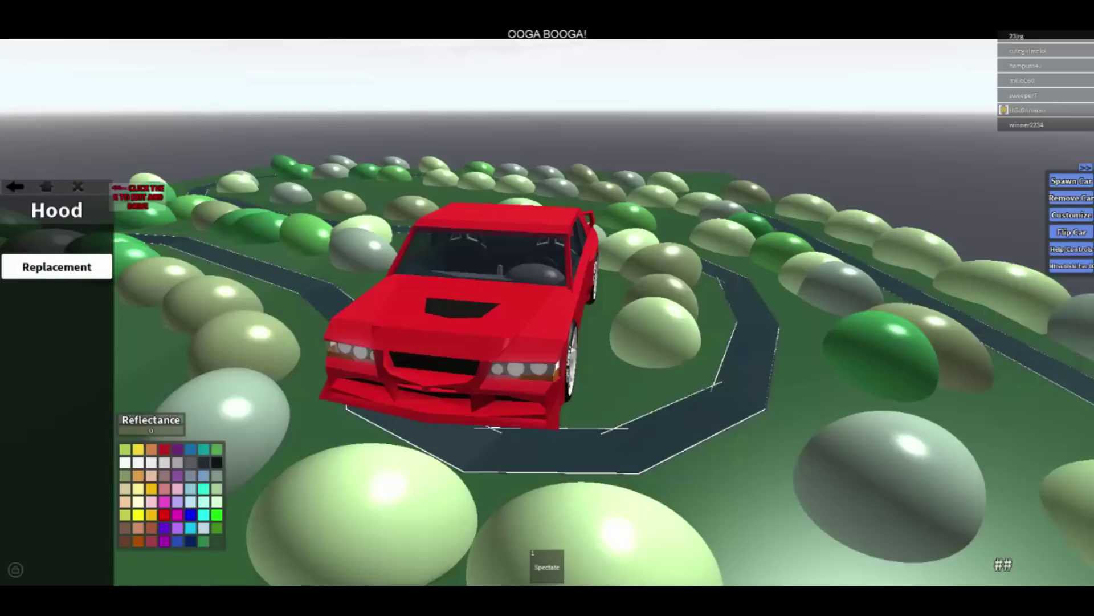
pyautogui.click(15, 184)
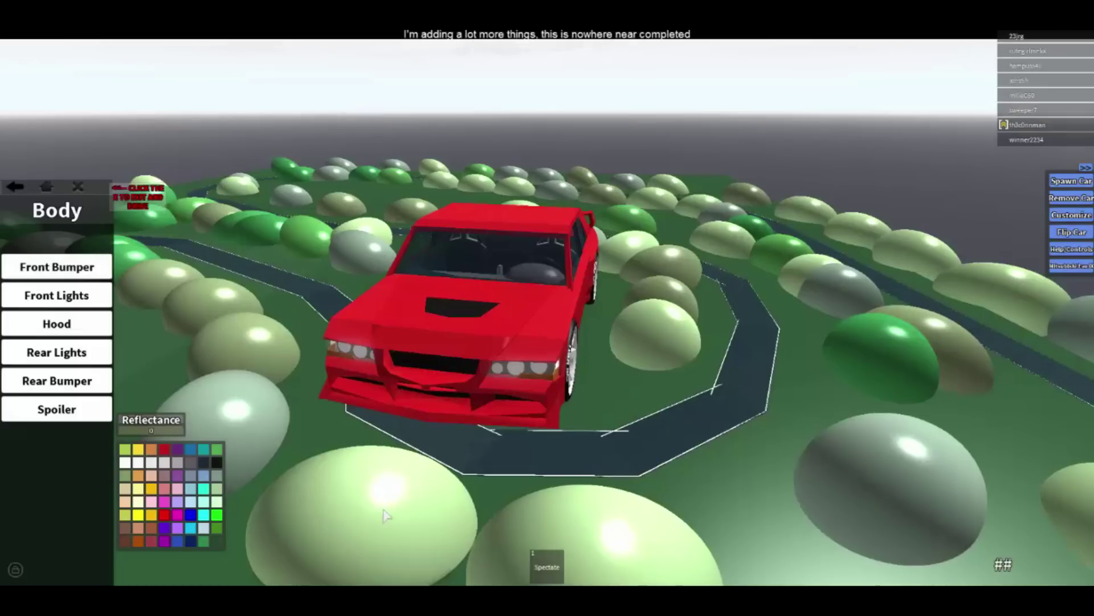
# Try the Bumper w/Skirt rear bumper, then keep the default rear bumper.
pyautogui.press('Right')
pyautogui.press('Right')
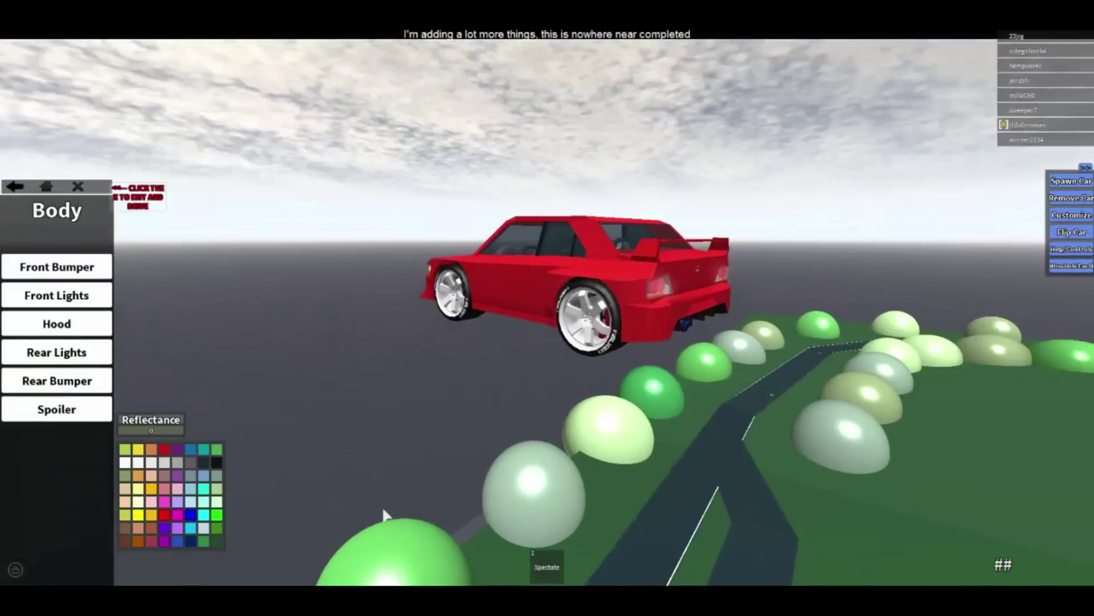
pyautogui.press('Right')
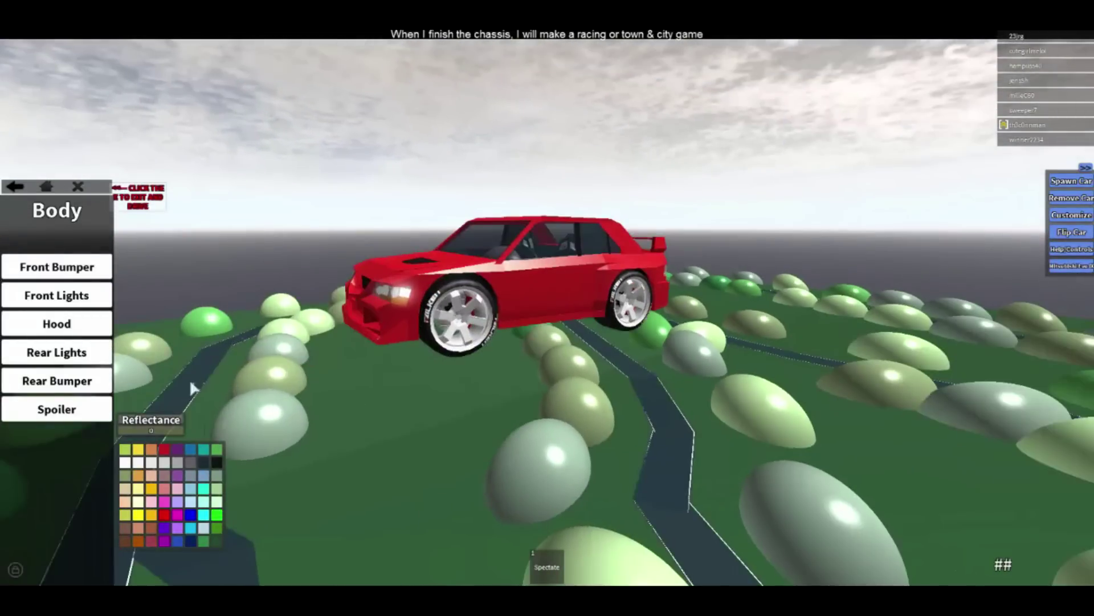
pyautogui.click(94, 381)
pyautogui.click(57, 267)
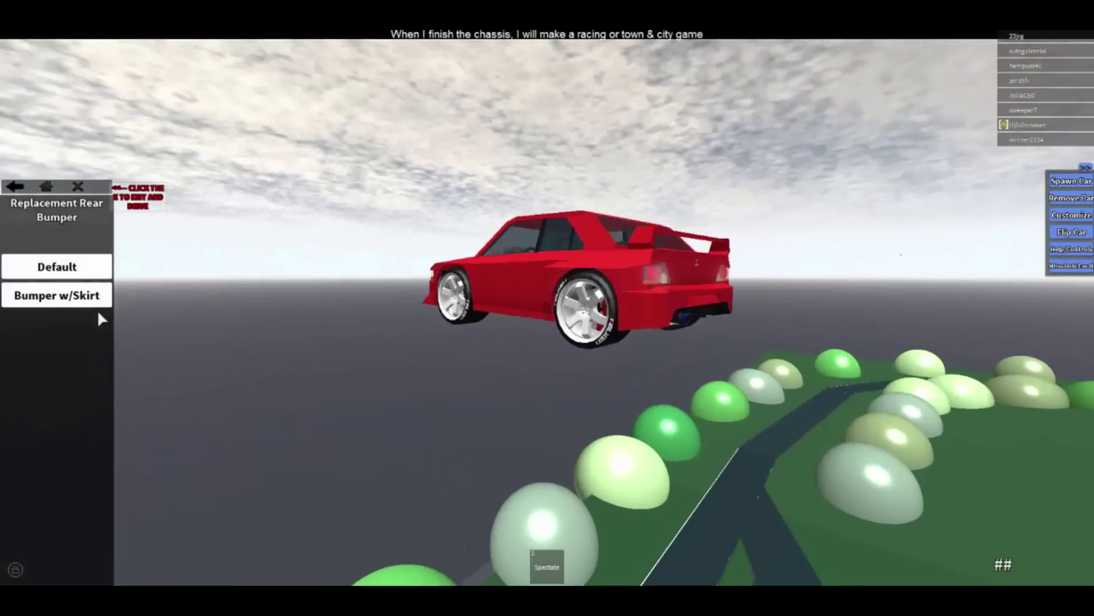
pyautogui.click(57, 295)
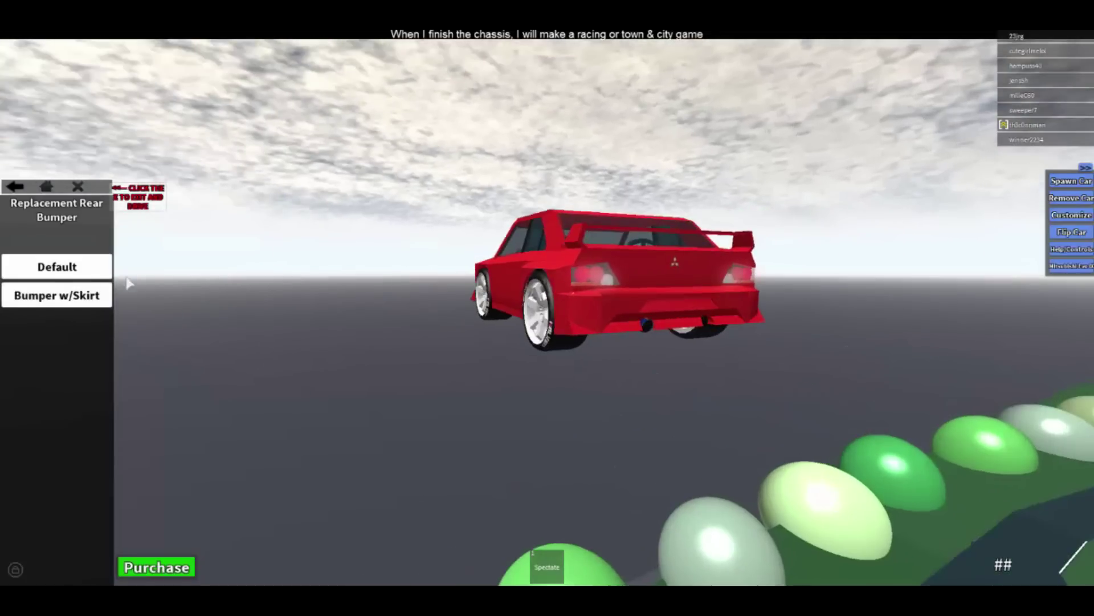
pyautogui.click(57, 268)
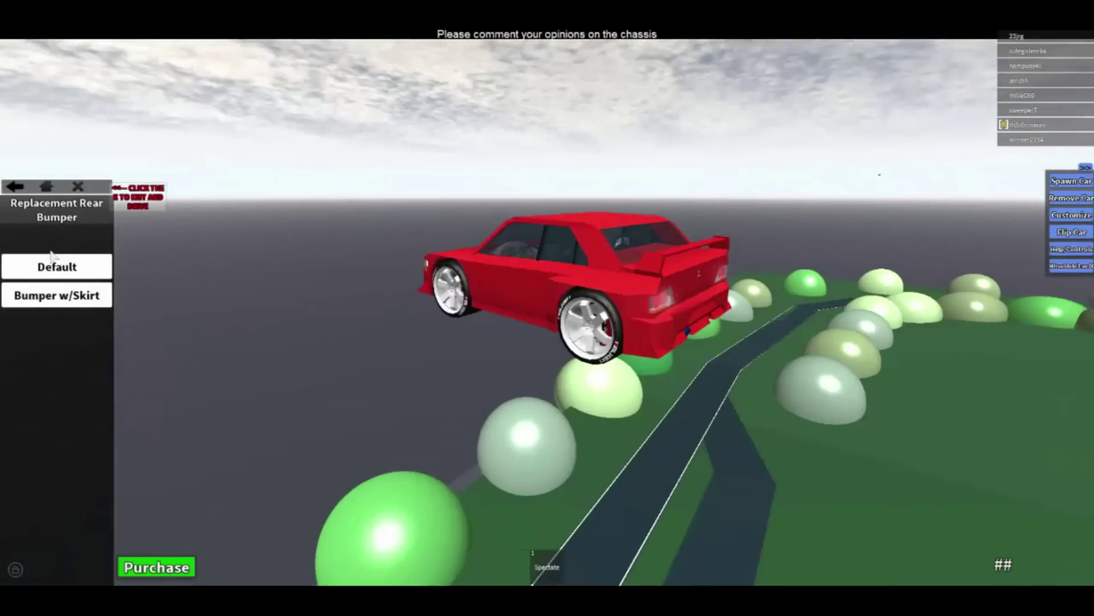
pyautogui.click(54, 267)
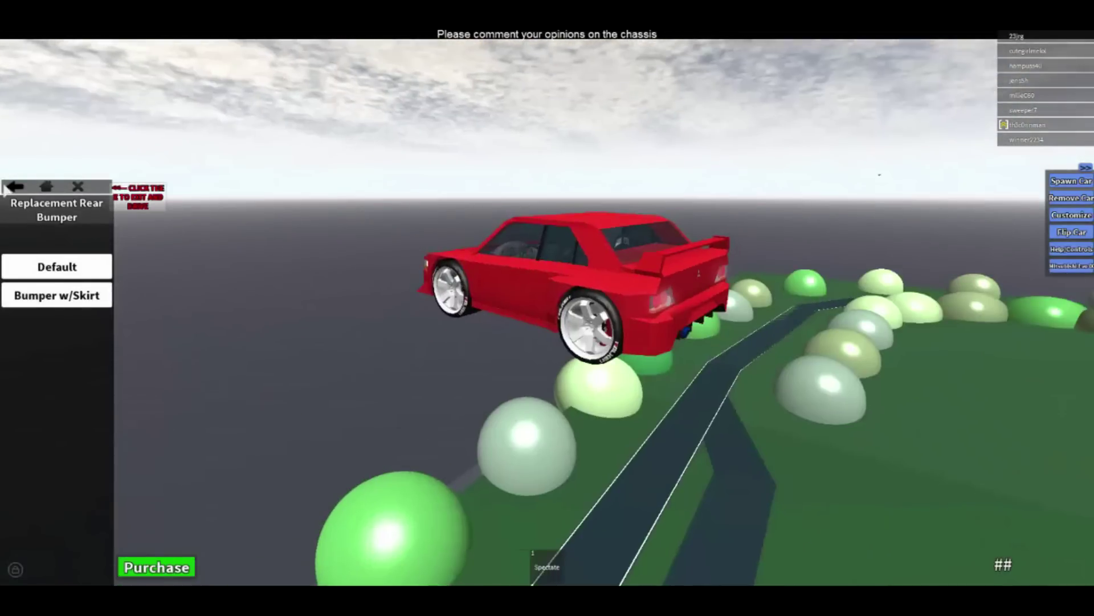
pyautogui.click(16, 186)
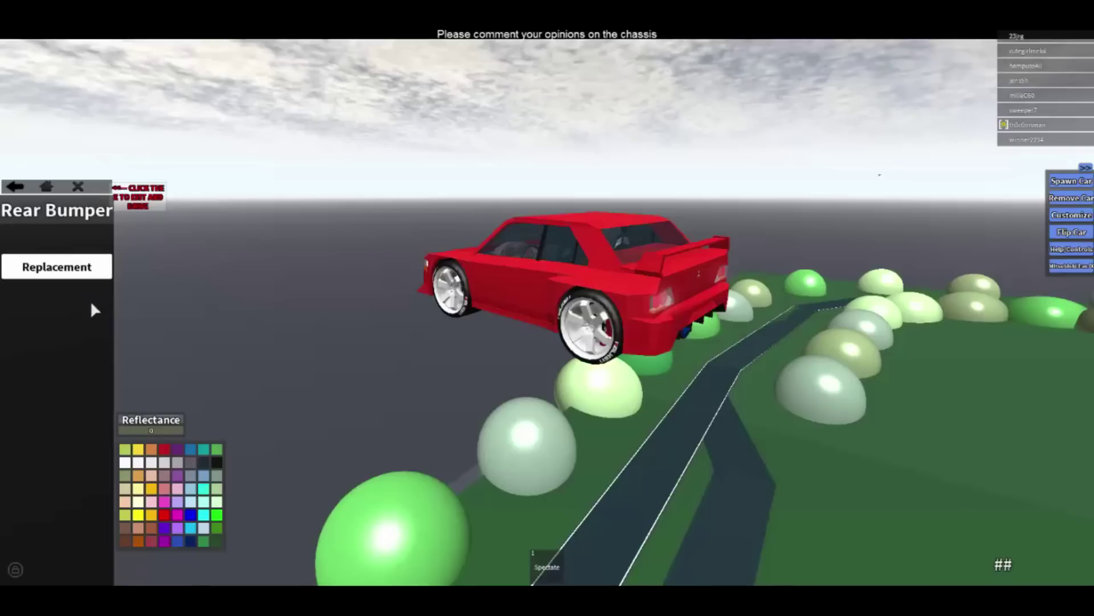
pyautogui.click(15, 188)
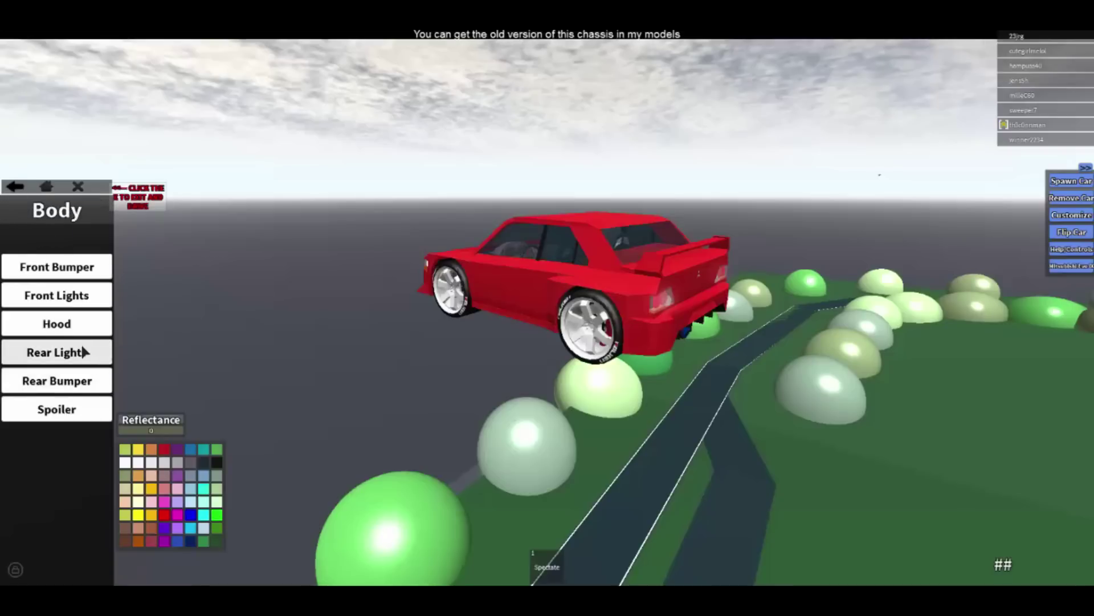
# Preview the replacement rear lights without buying any.
pyautogui.click(86, 353)
pyautogui.click(54, 264)
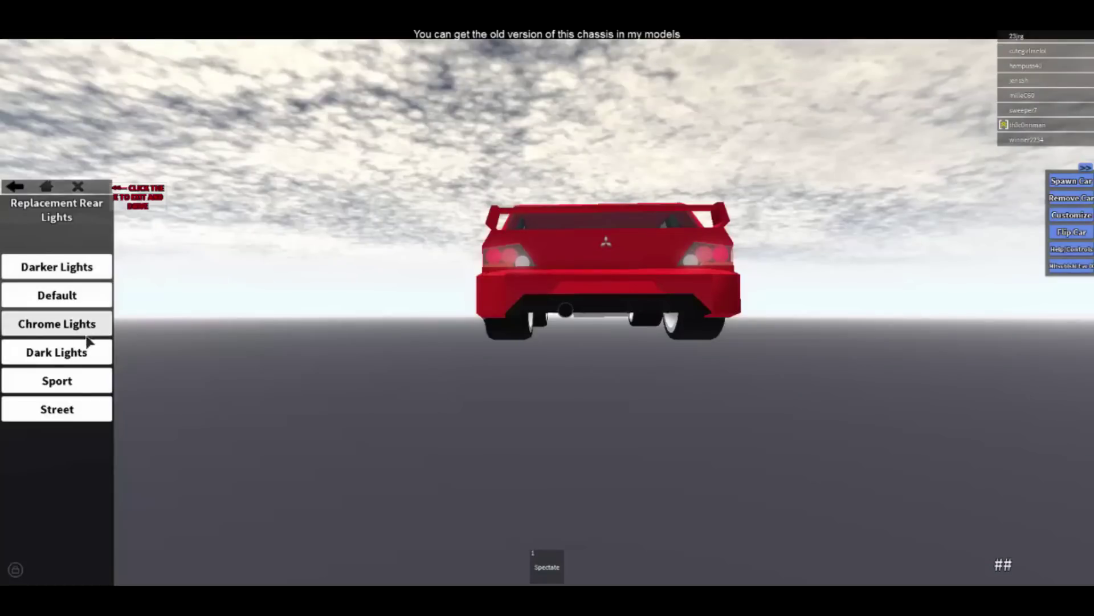
pyautogui.rightClick(118, 362)
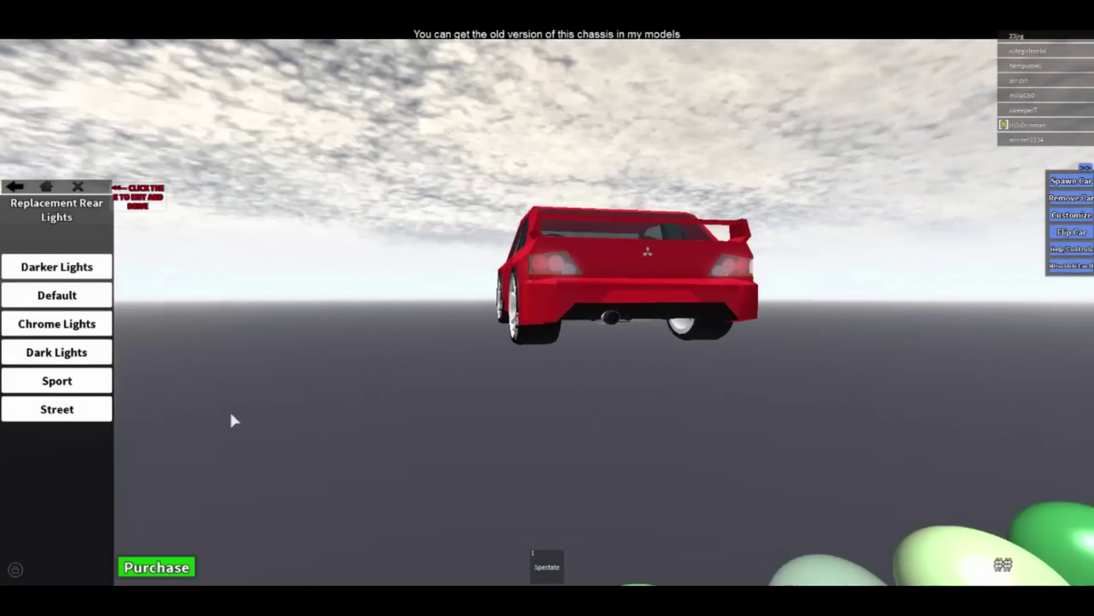
pyautogui.click(150, 573)
# Paint the Evo body blue after briefly trying purple-grey.
pyautogui.click(14, 188)
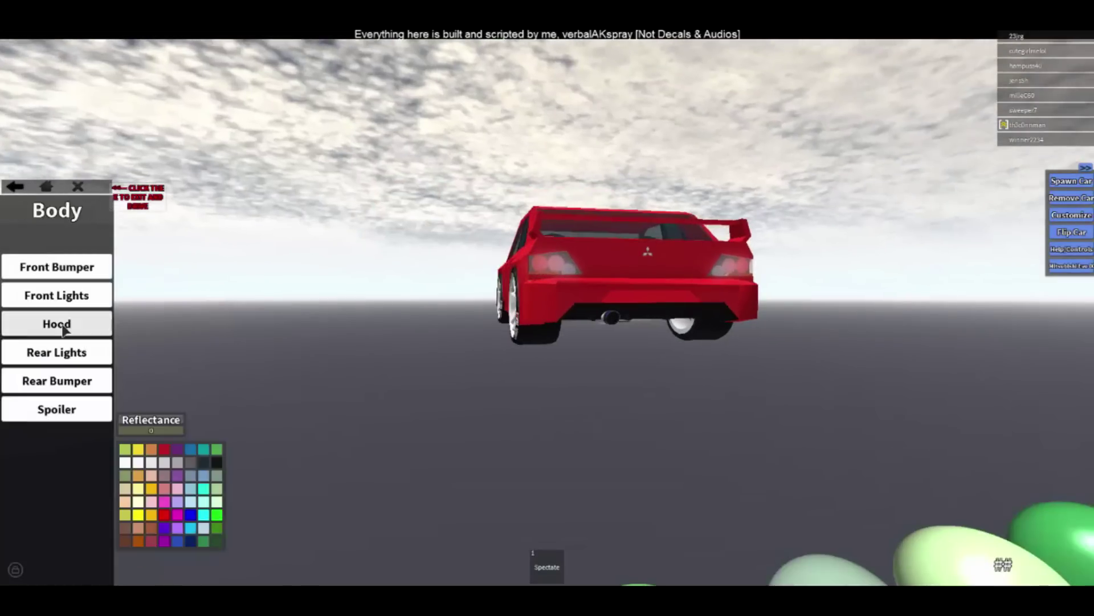
pyautogui.moveTo(274, 350); pyautogui.dragTo(62, 259)
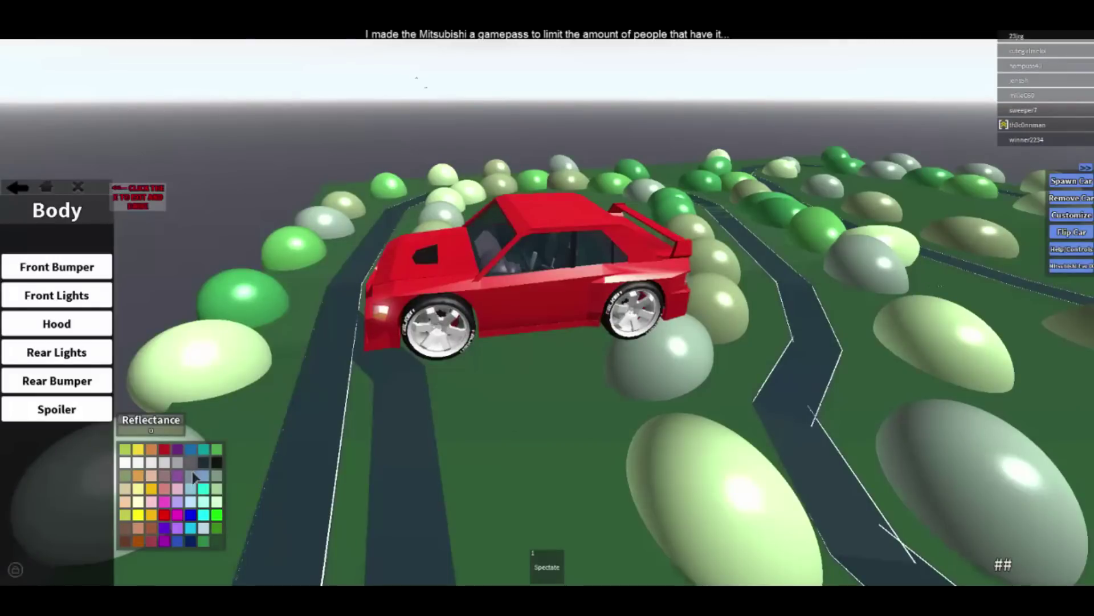
pyautogui.click(193, 466)
pyautogui.moveTo(281, 400); pyautogui.dragTo(286, 409)
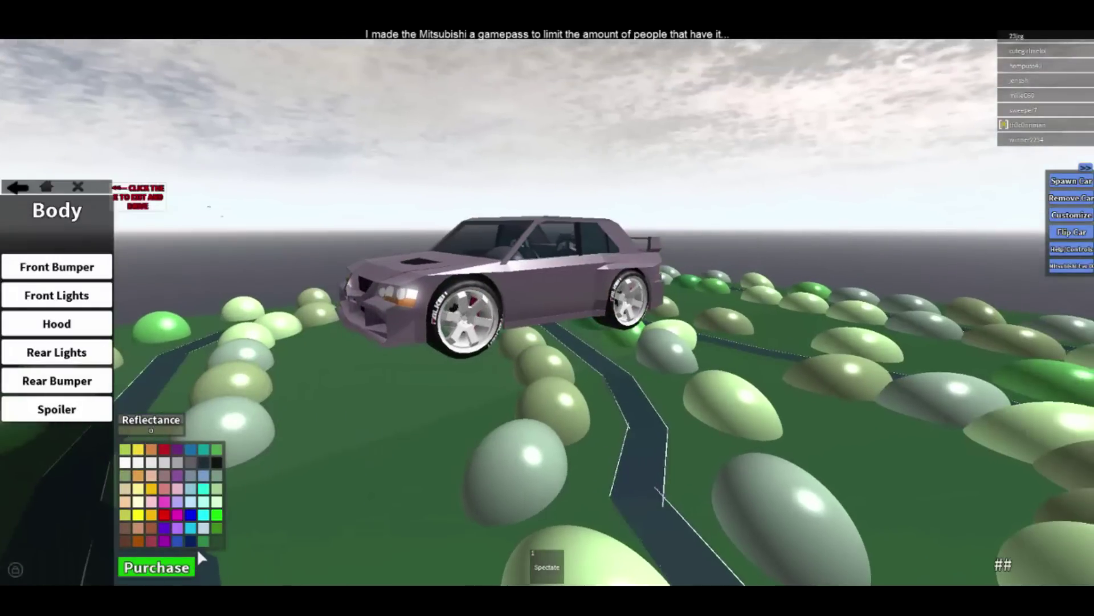
pyautogui.click(197, 458)
# Give the interior steering wheel a green ring.
pyautogui.click(18, 187)
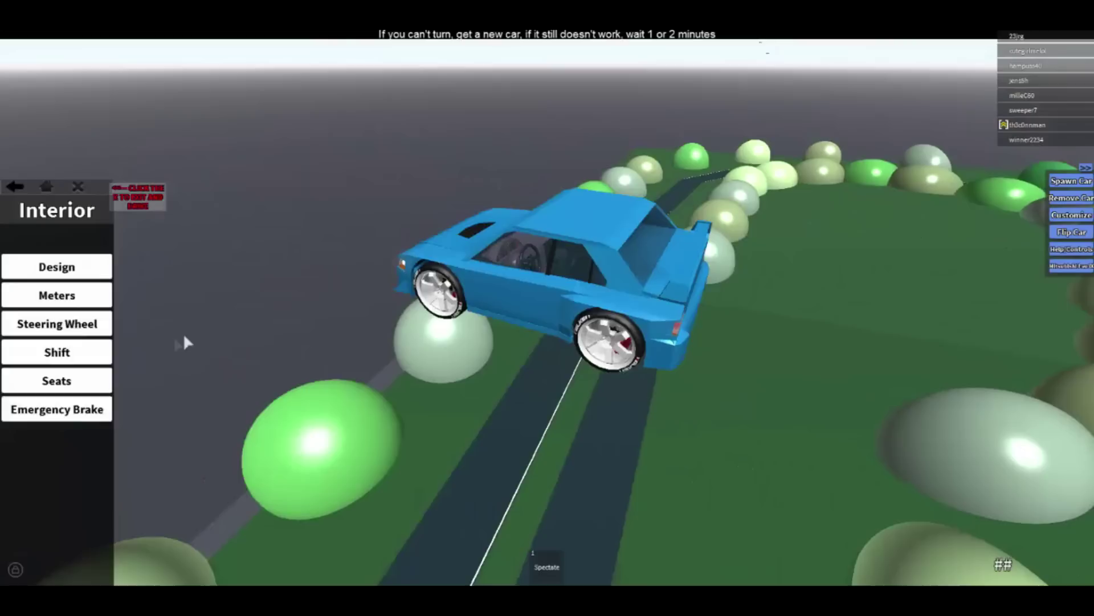
pyautogui.click(56, 295)
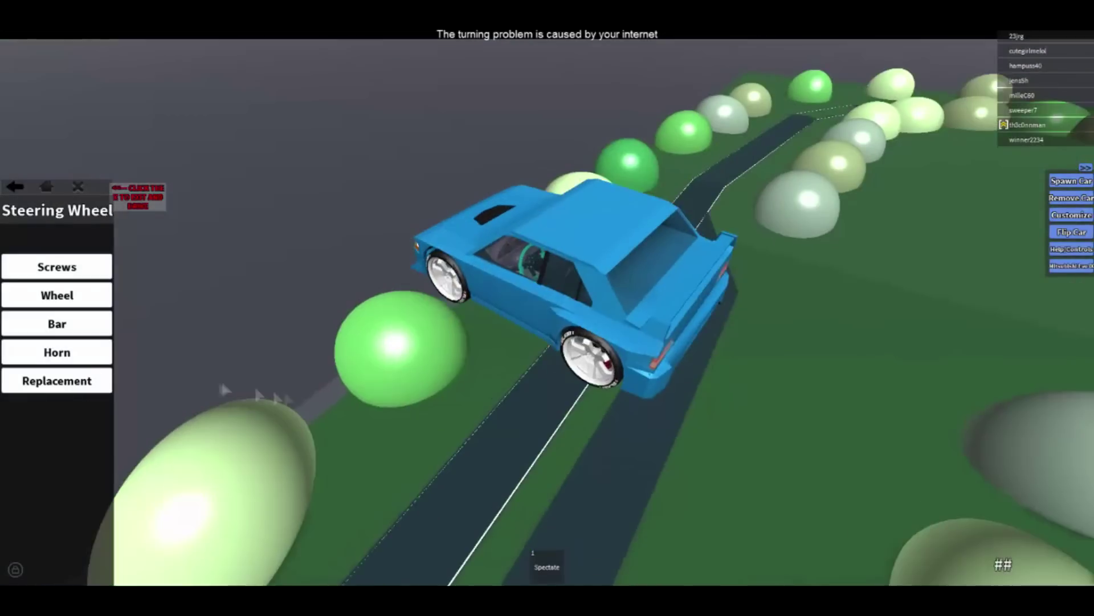
pyautogui.click(56, 266)
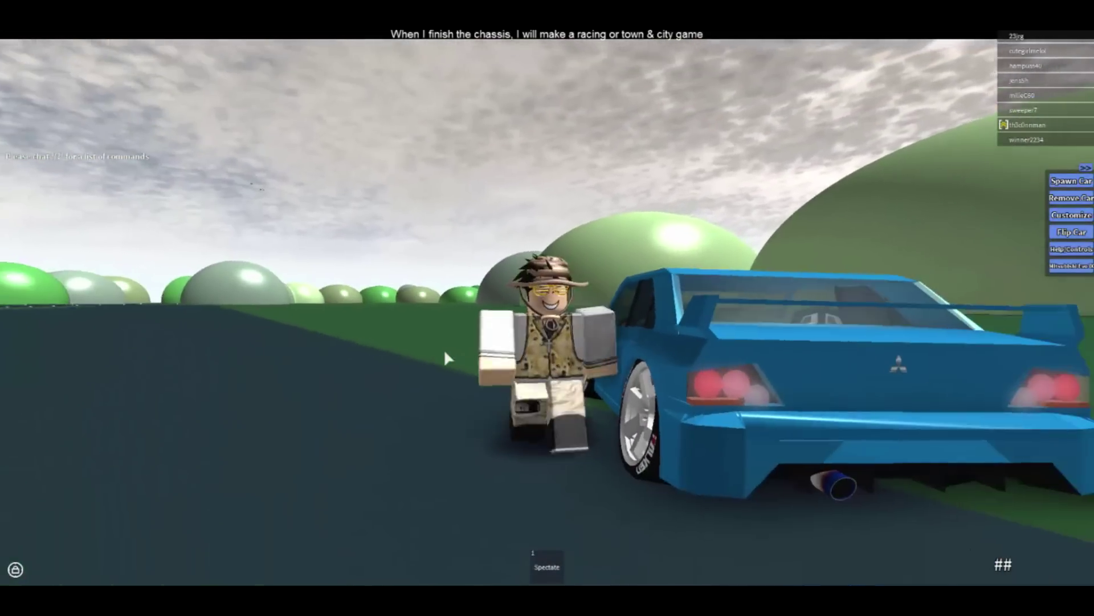
# Drive the blue Evo along the track, then get out.
pyautogui.press('e')
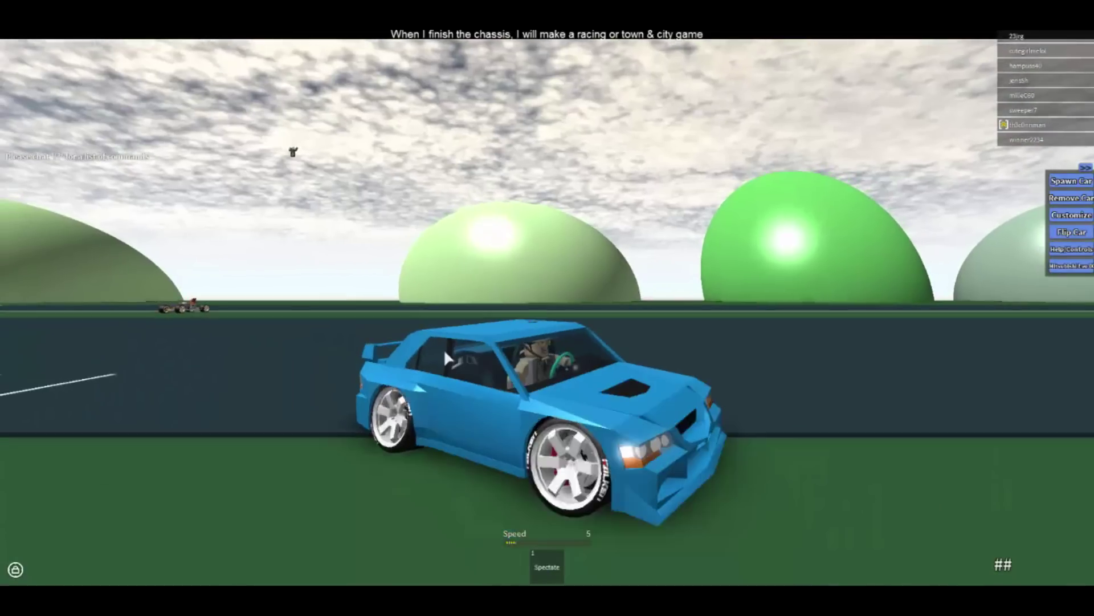
pyautogui.press('w')
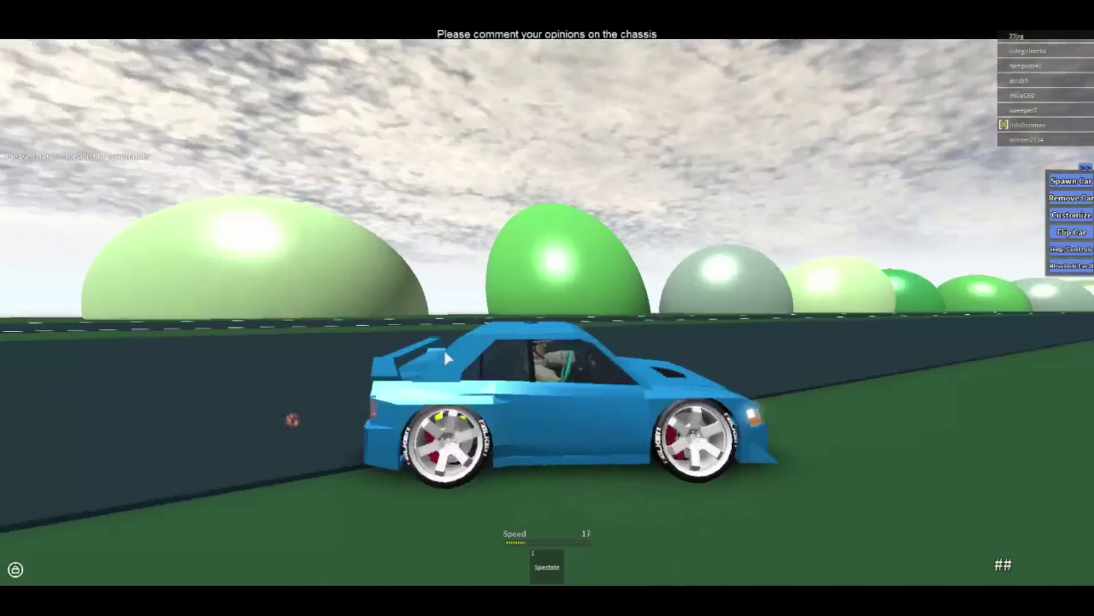
pyautogui.press('w')
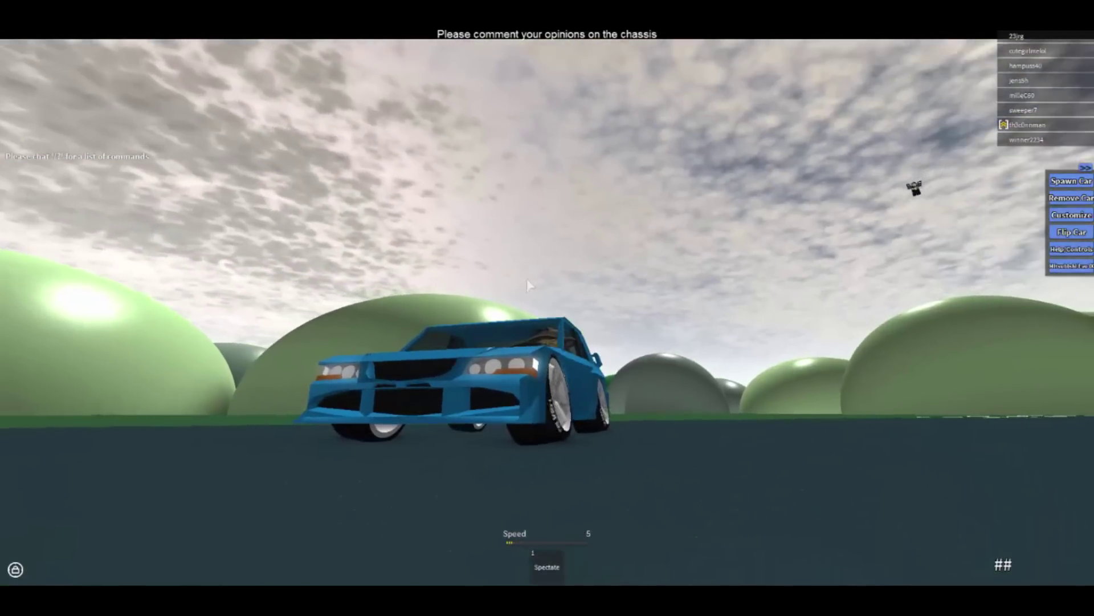
pyautogui.moveTo(464, 323); pyautogui.dragTo(752, 277)
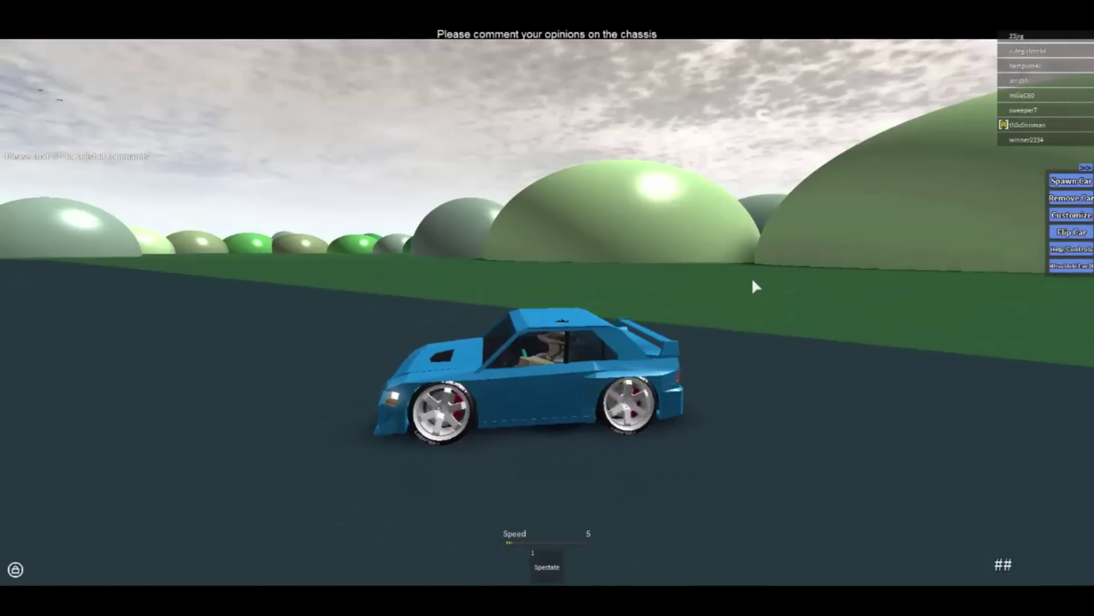
pyautogui.press('space')
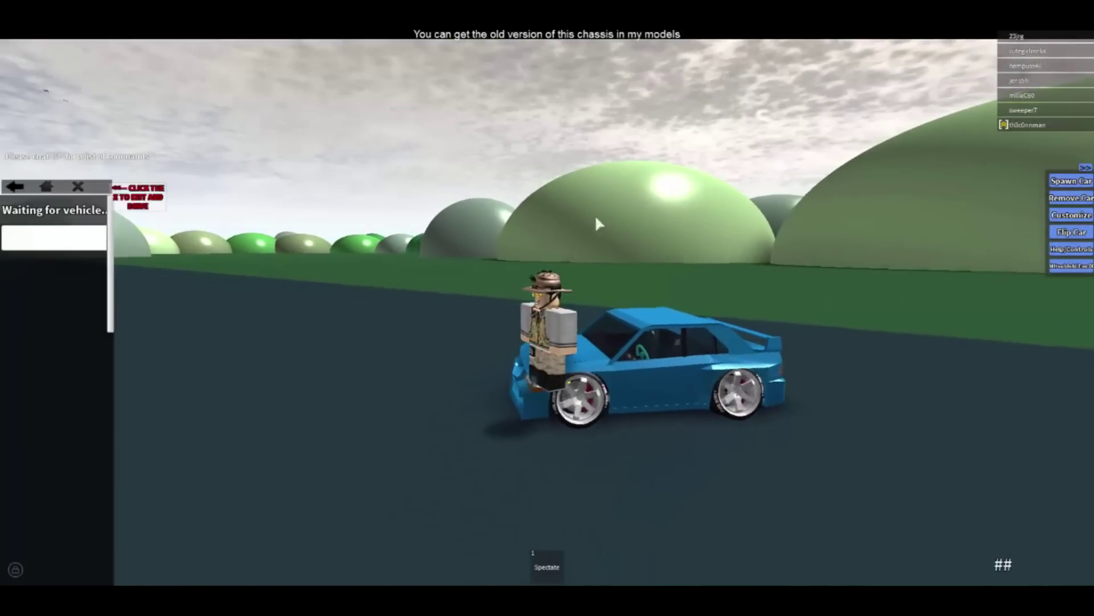
# Close the customization panels and climb back into the driver's seat.
pyautogui.press('e')
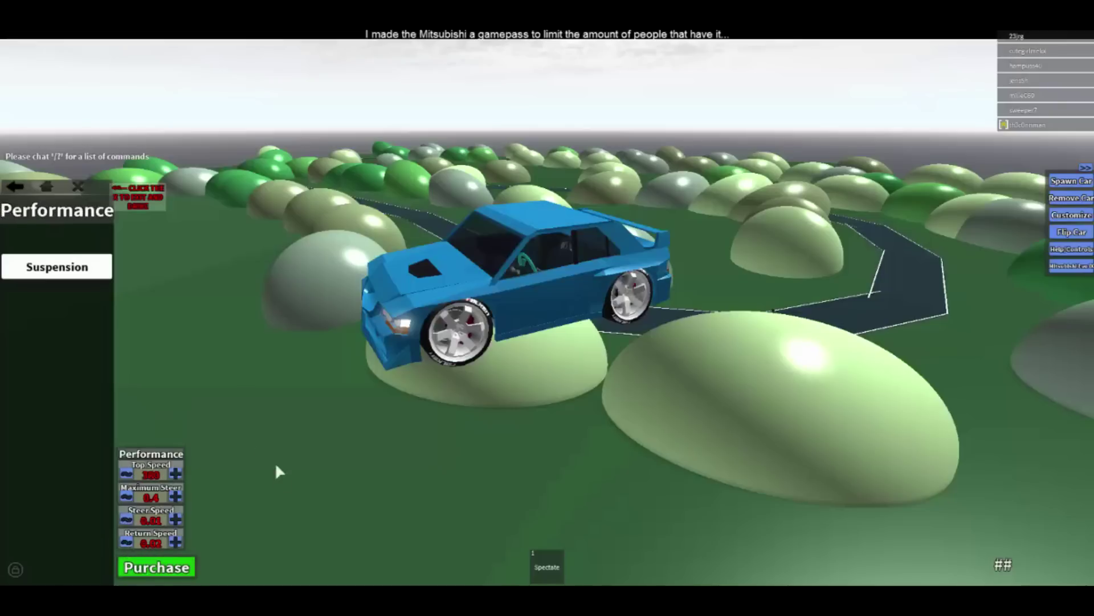
pyautogui.click(81, 188)
pyautogui.click(13, 187)
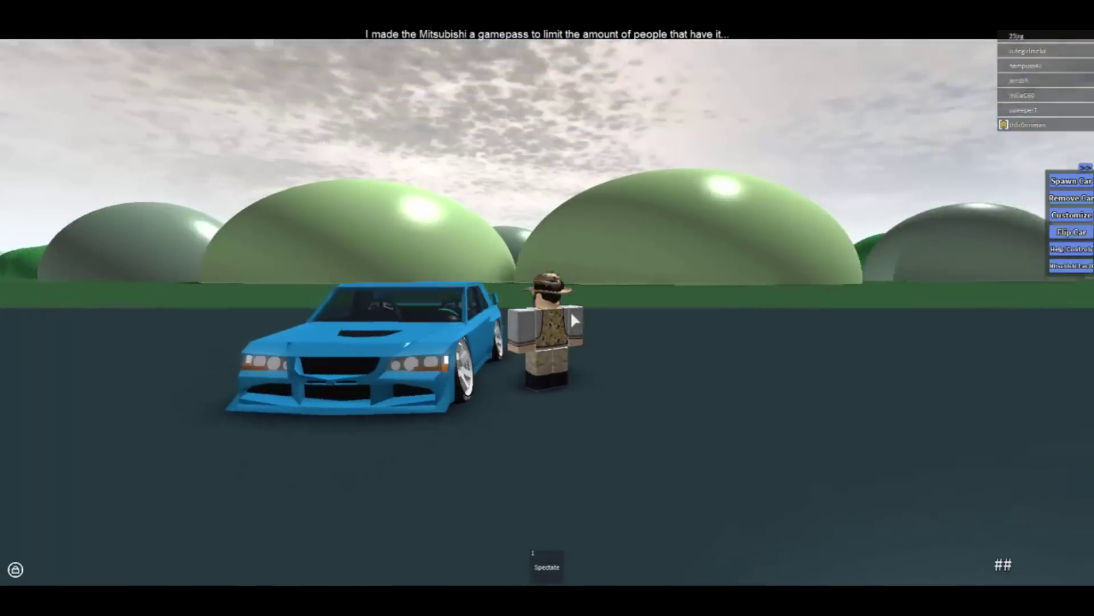
pyautogui.press('space')
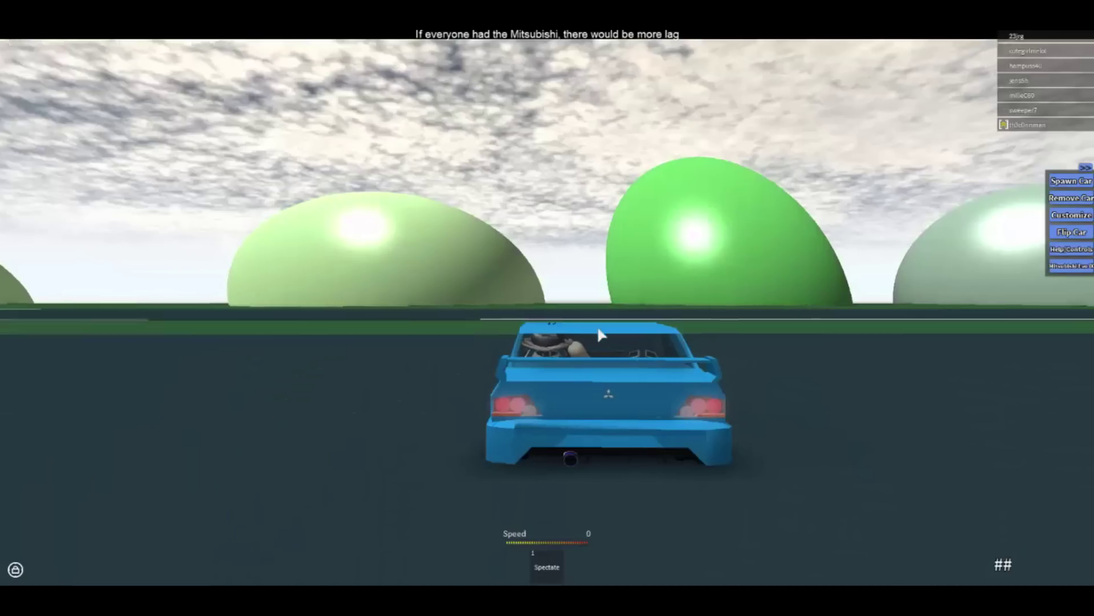
pyautogui.scroll(5, 598, 325)
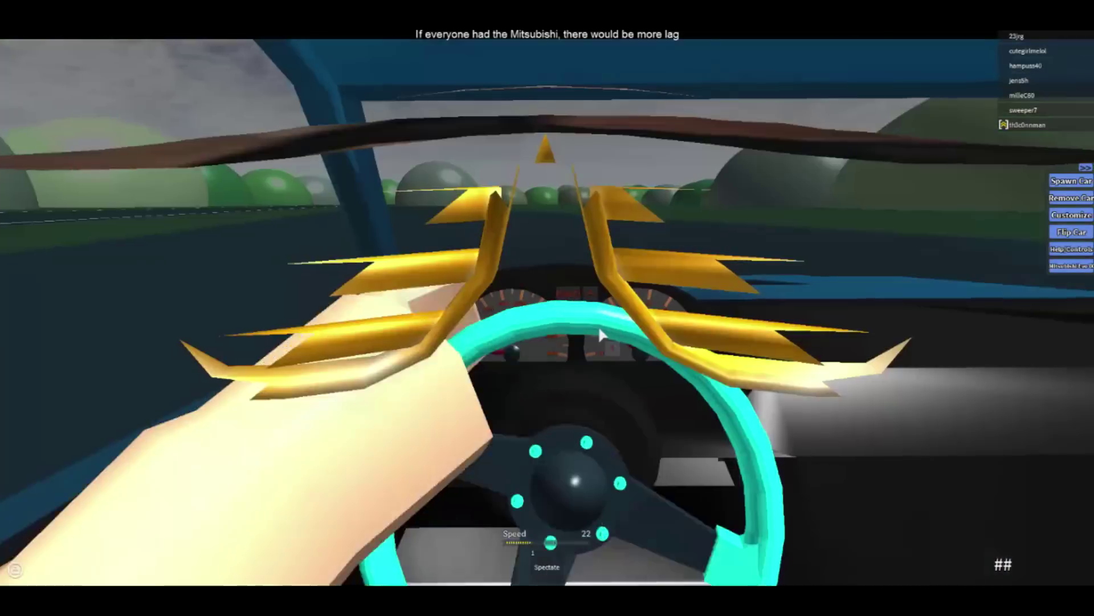
pyautogui.scroll(3, 598, 327)
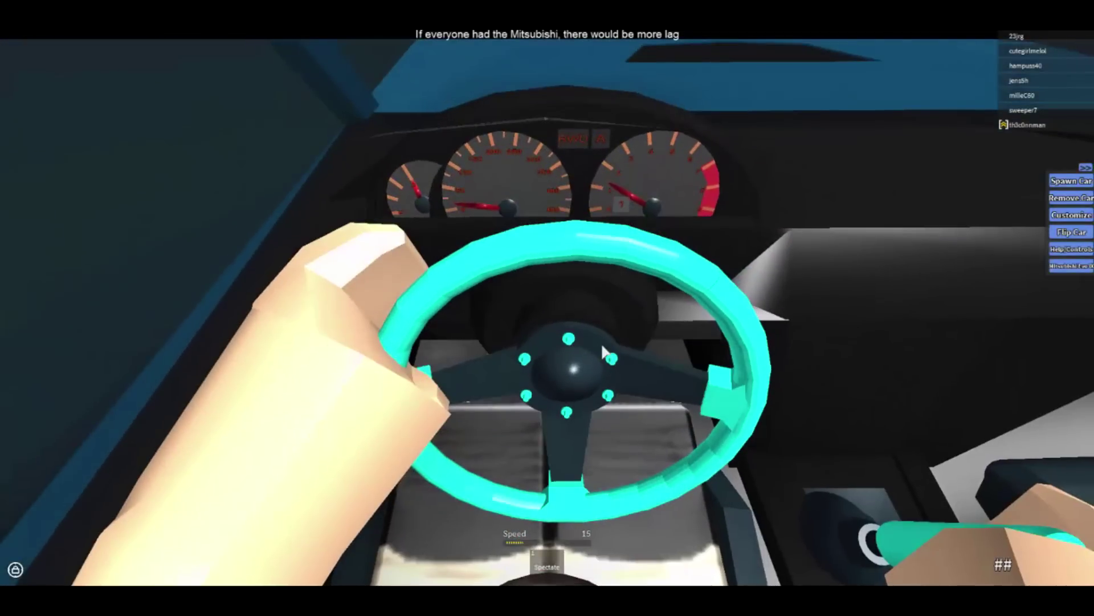
# Accelerate the blue Evo along the opening straights toward the green hills to top speed.
pyautogui.press('w')
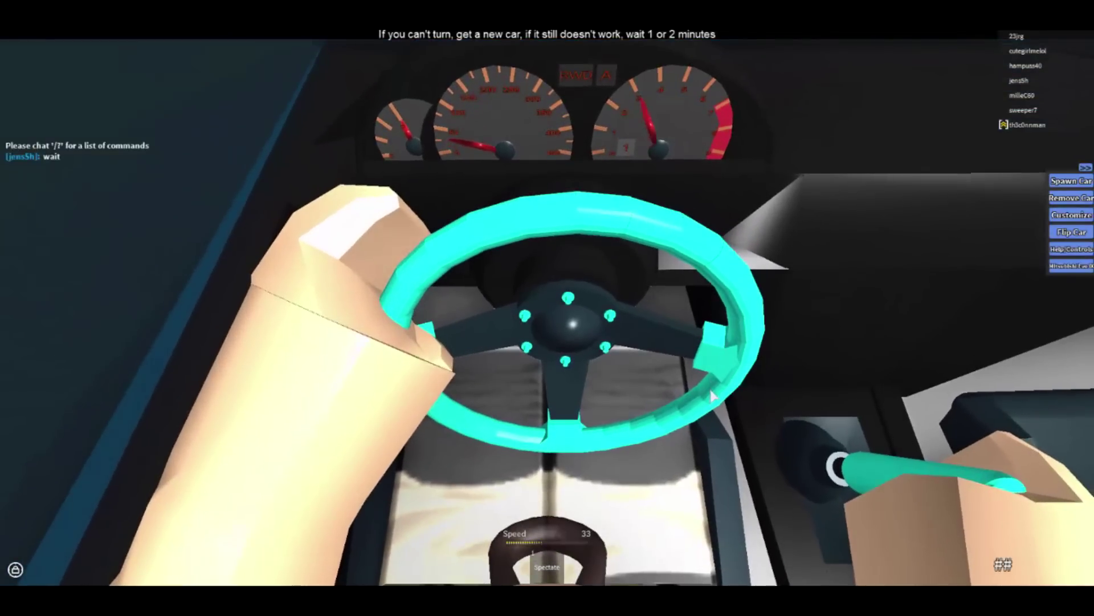
pyautogui.press('w')
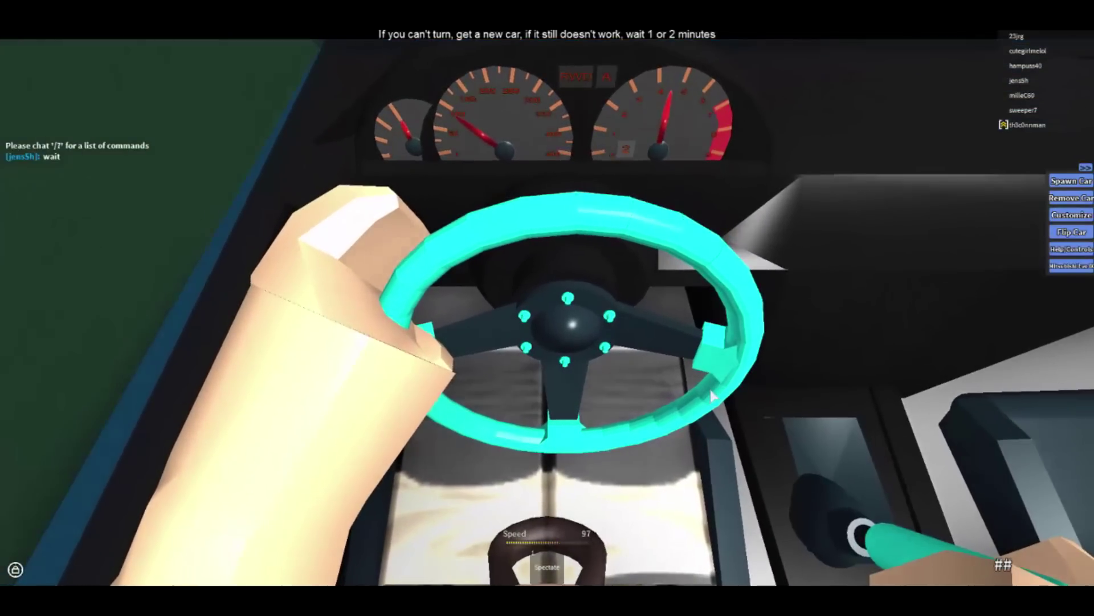
pyautogui.press('w')
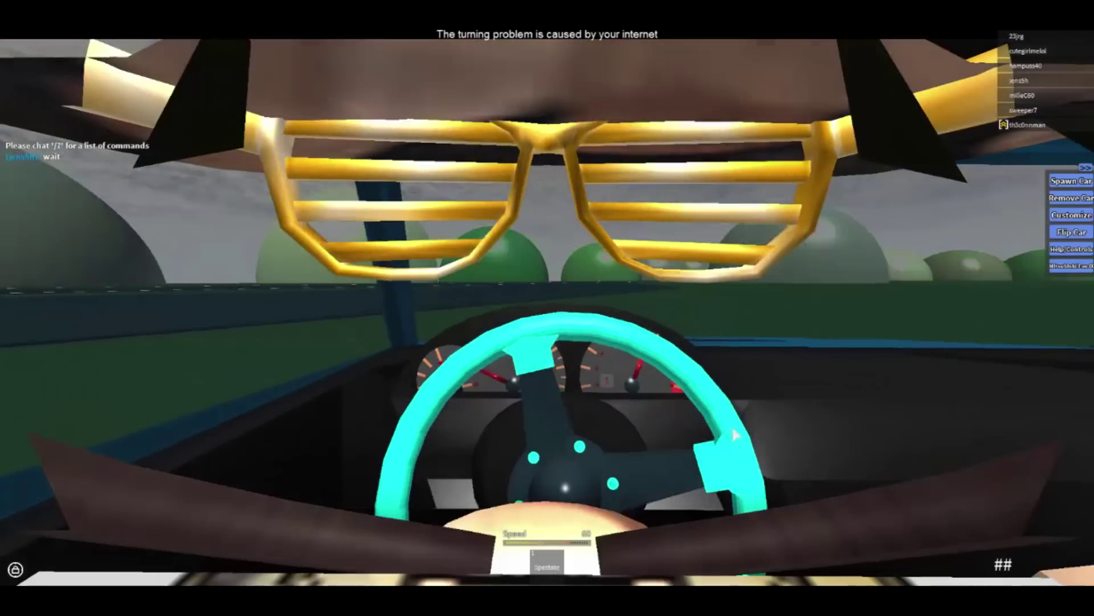
pyautogui.press('w')
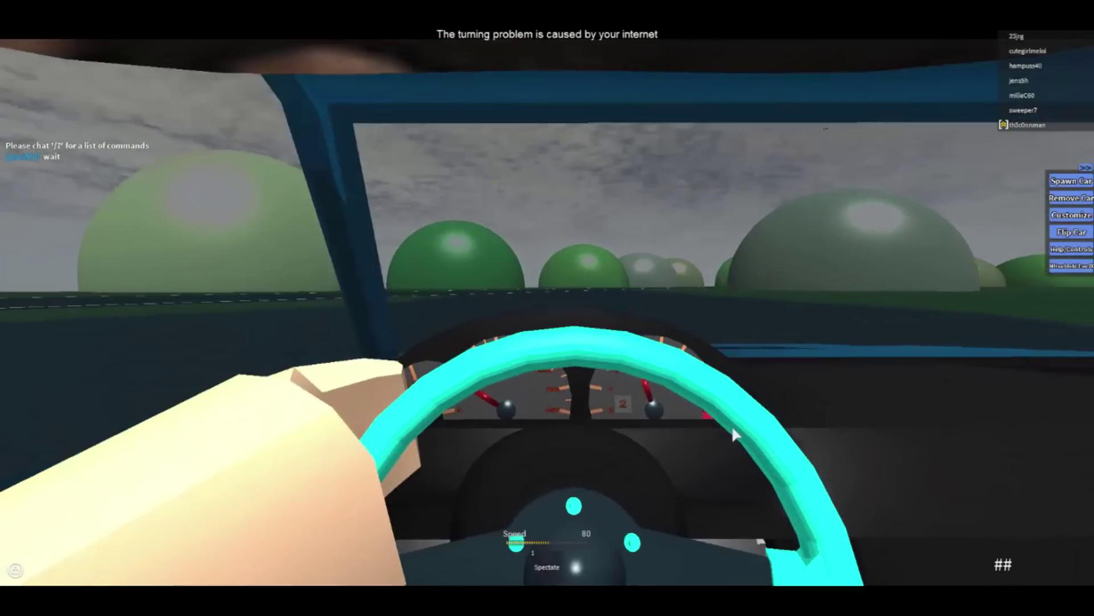
pyautogui.press('w')
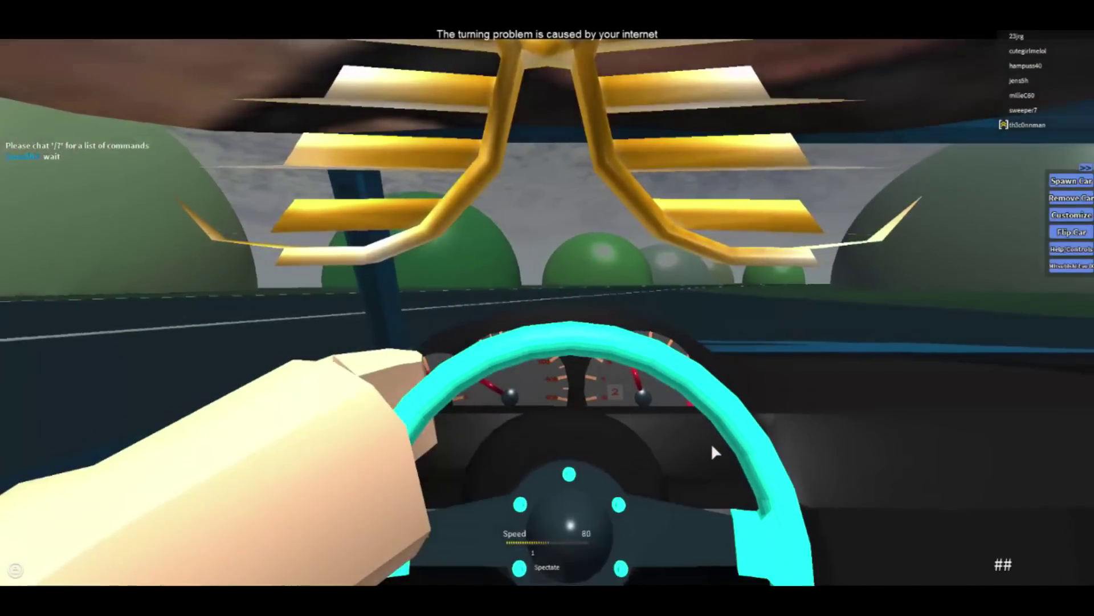
pyautogui.press('w')
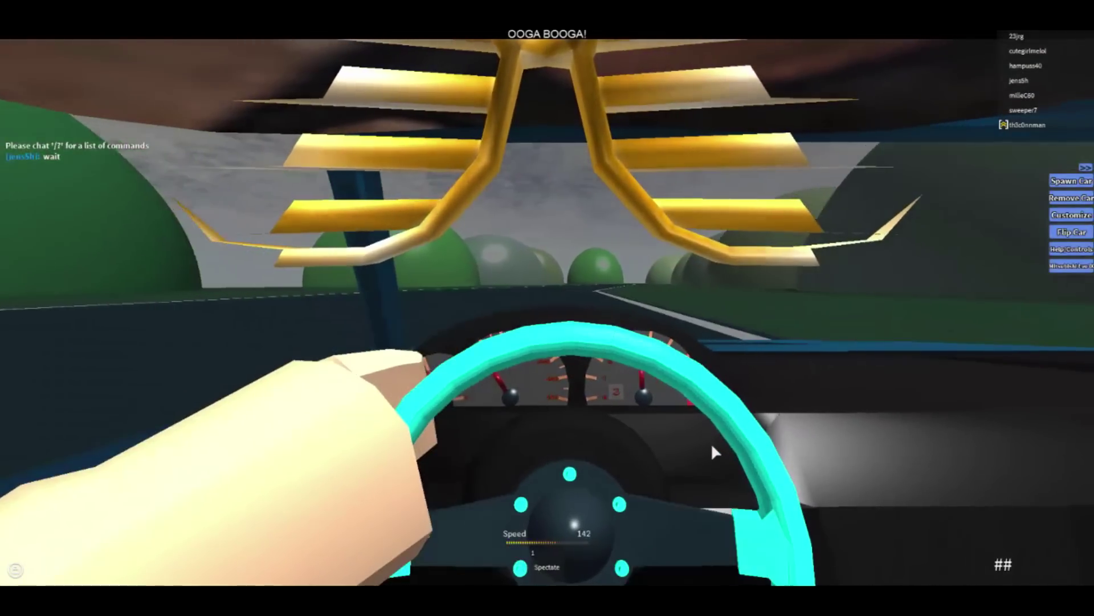
pyautogui.press('w')
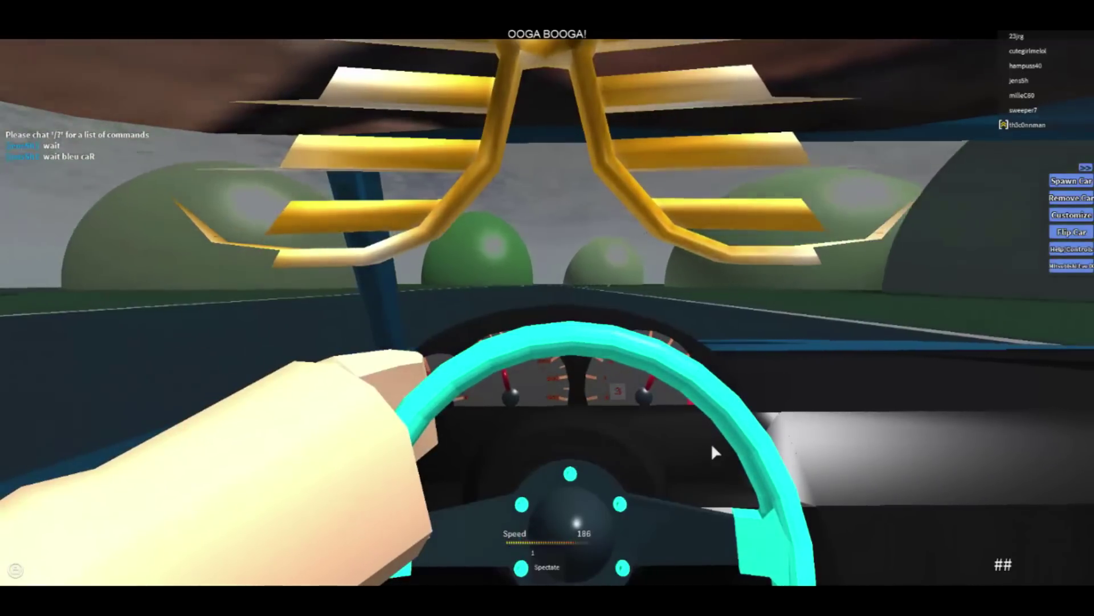
pyautogui.press('w')
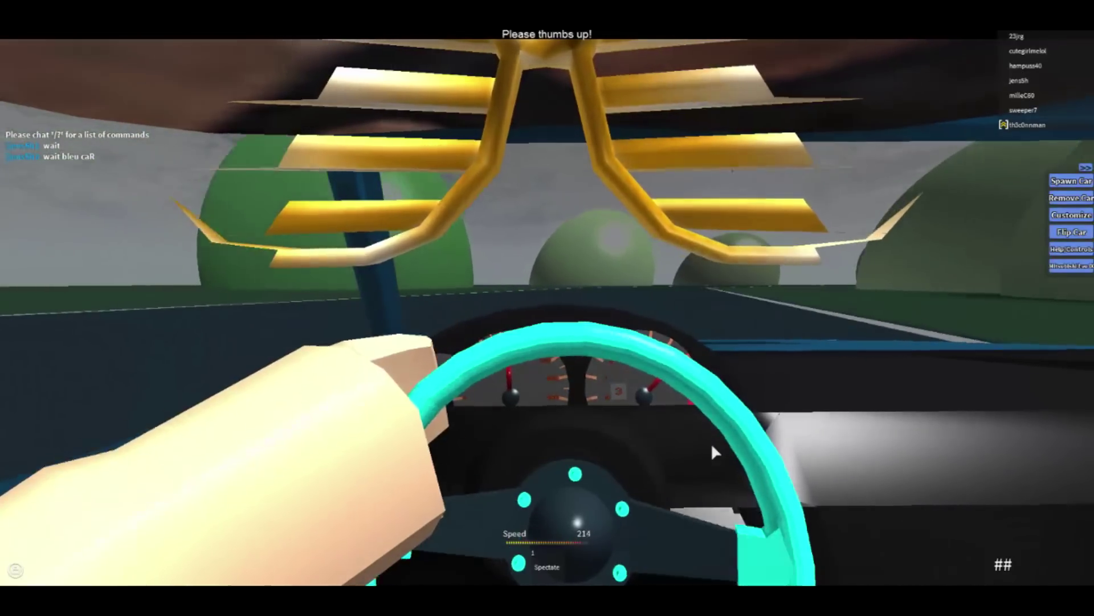
pyautogui.press('w')
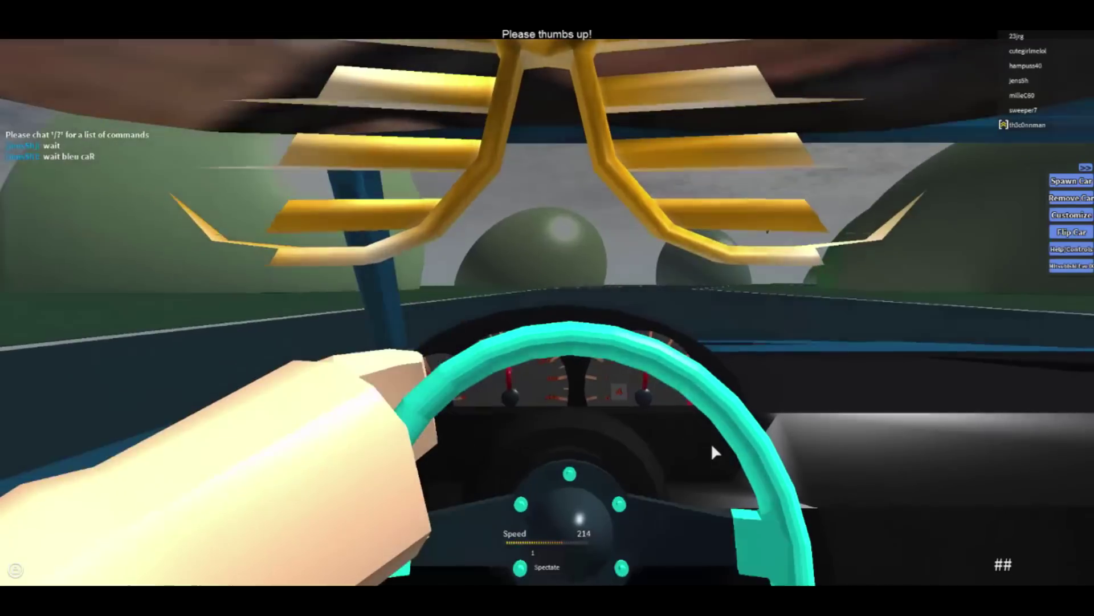
pyautogui.press('w')
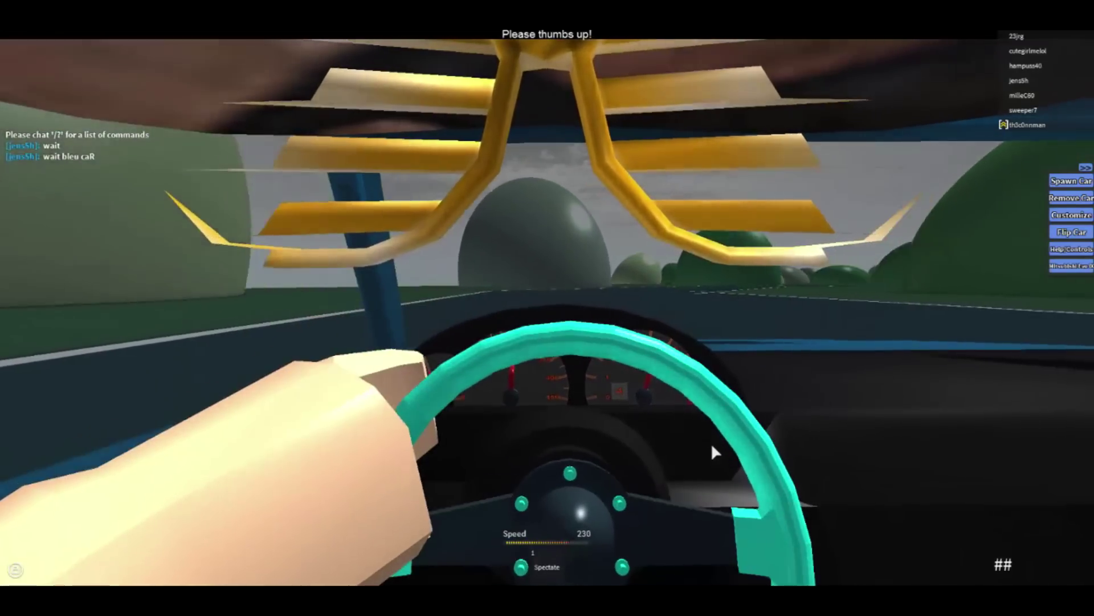
pyautogui.press('w')
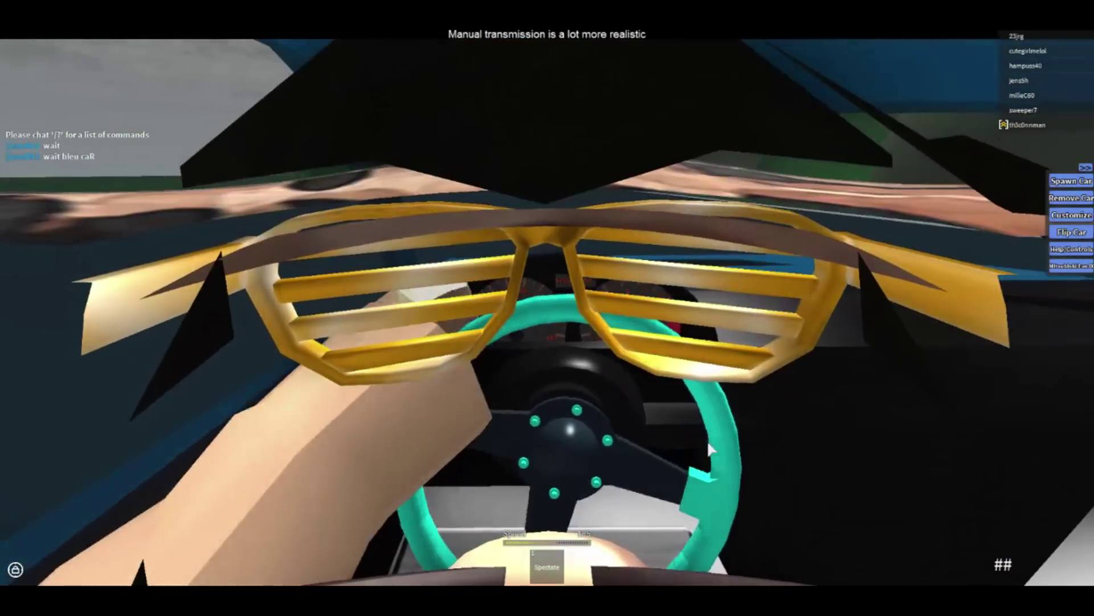
pyautogui.press('w')
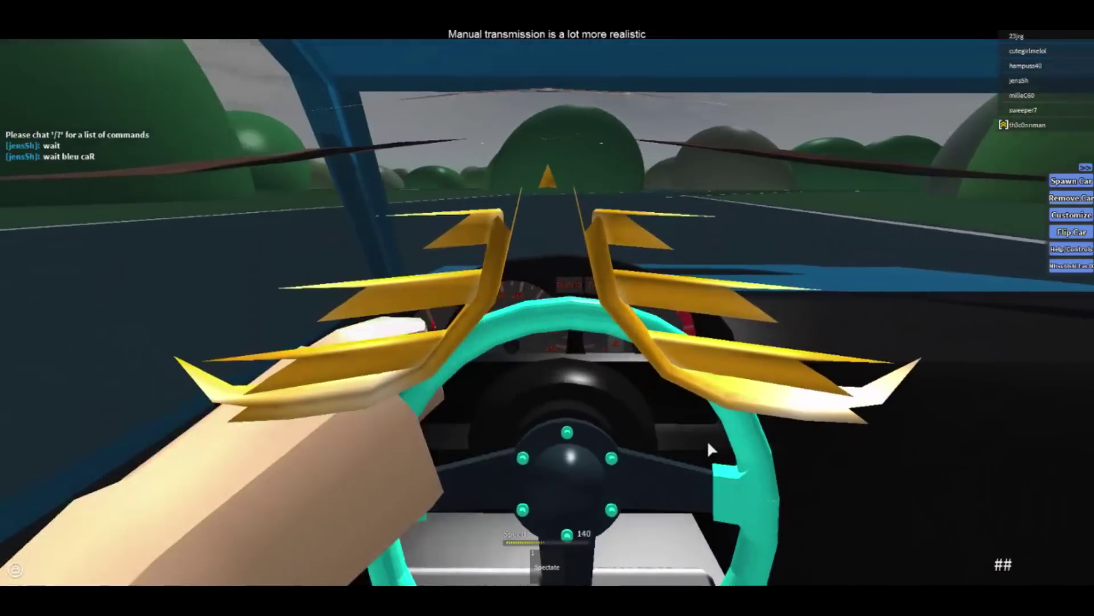
pyautogui.press('w')
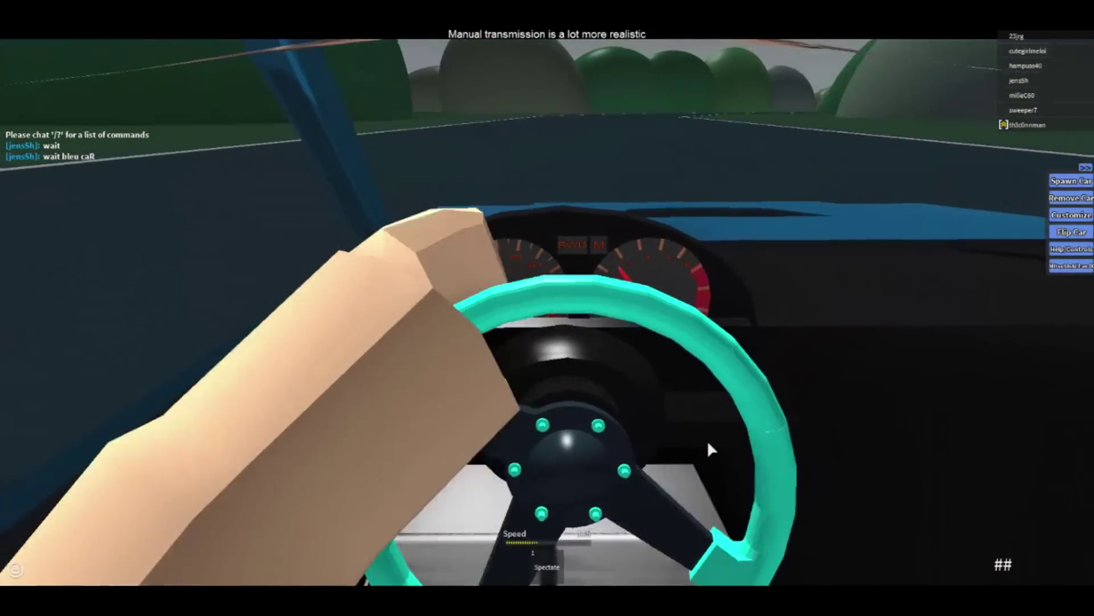
pyautogui.press('w')
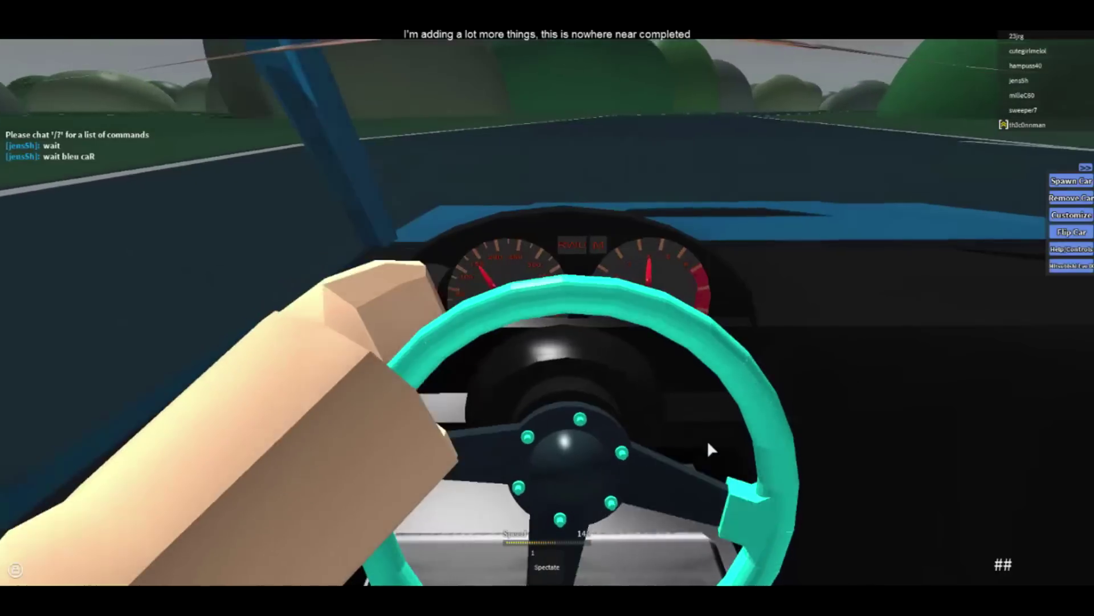
pyautogui.press('w')
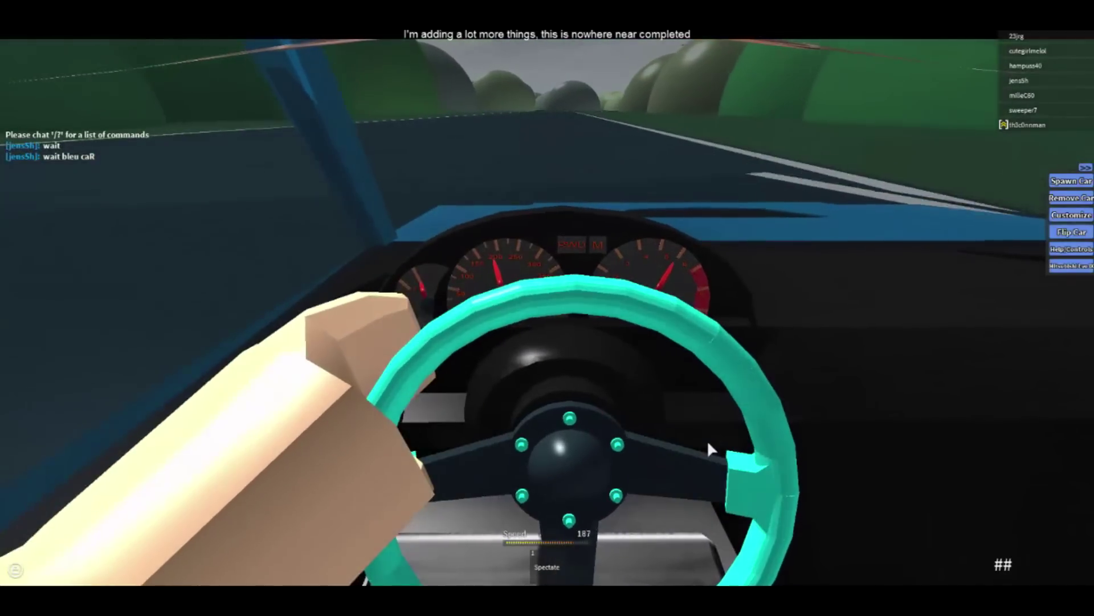
pyautogui.press('w')
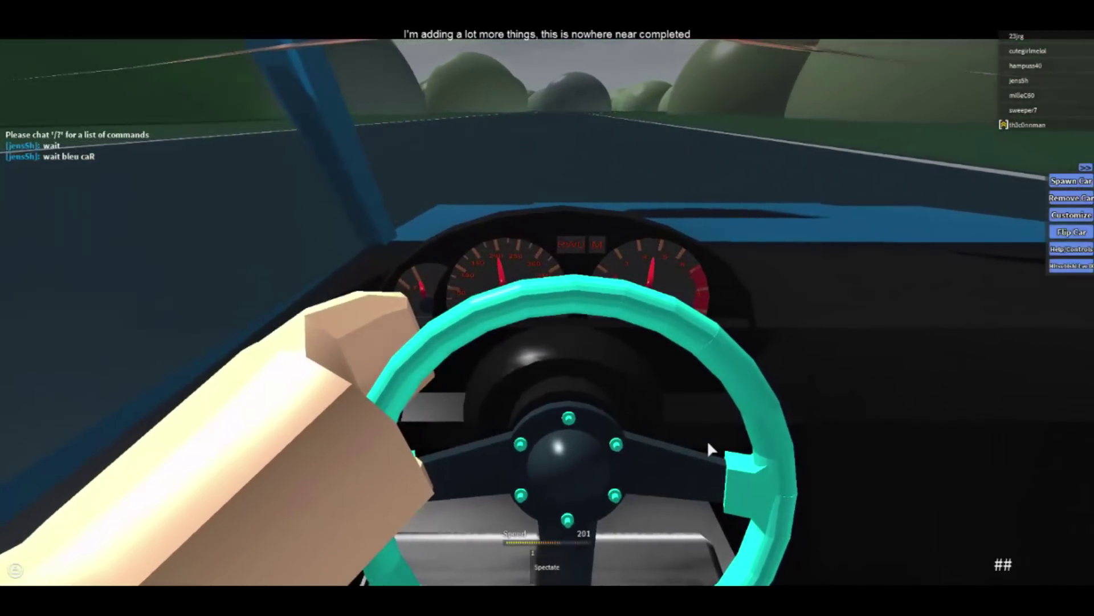
pyautogui.press('w')
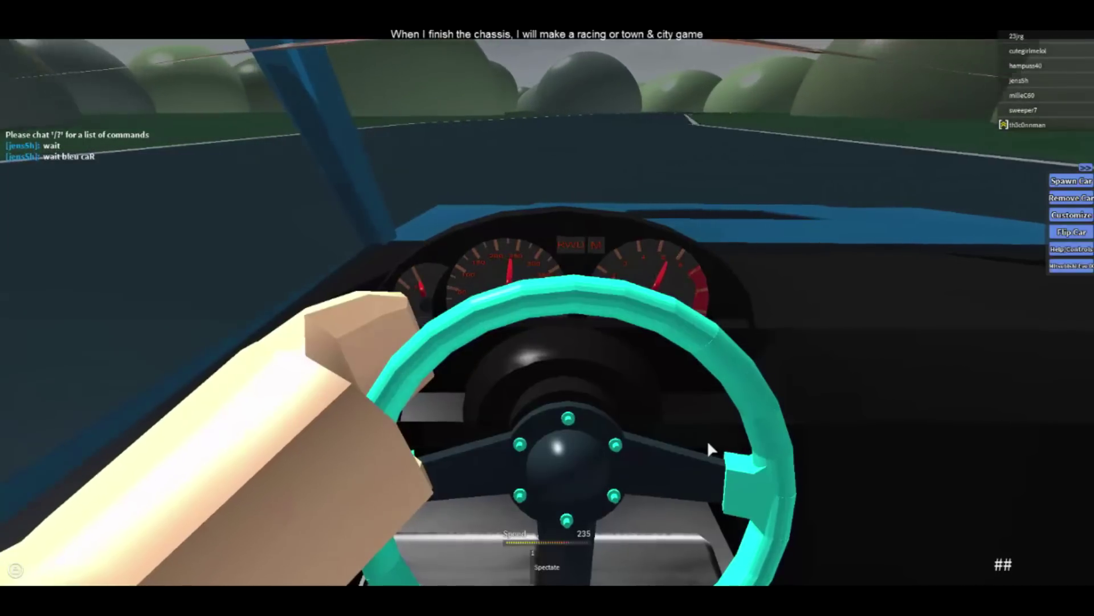
pyautogui.press('w')
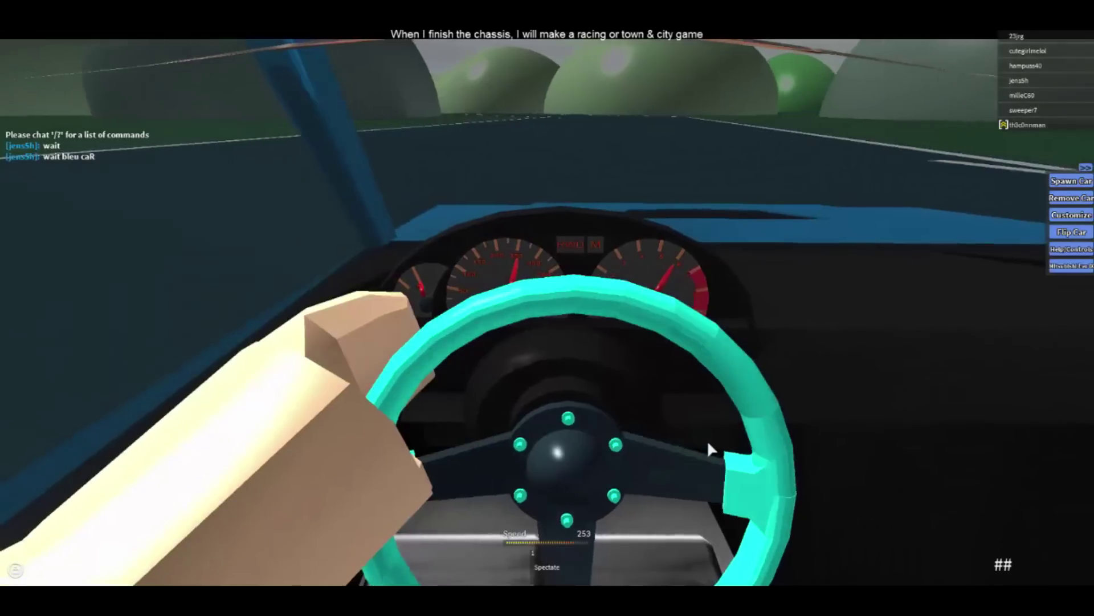
# Brake hard into the right turn and accelerate out of it.
pyautogui.press('d')
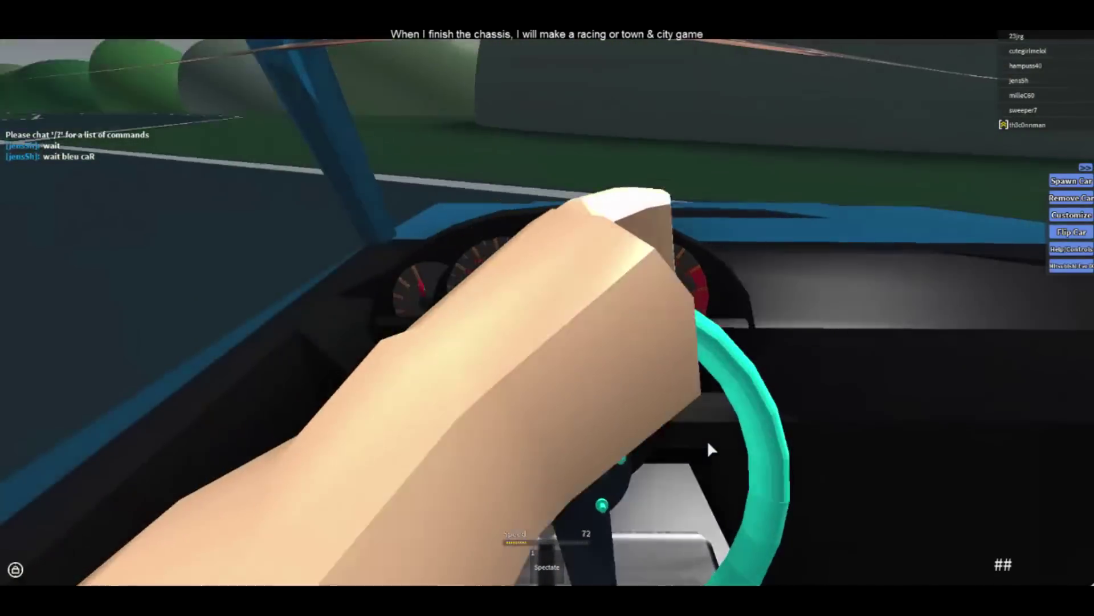
pyautogui.press('s')
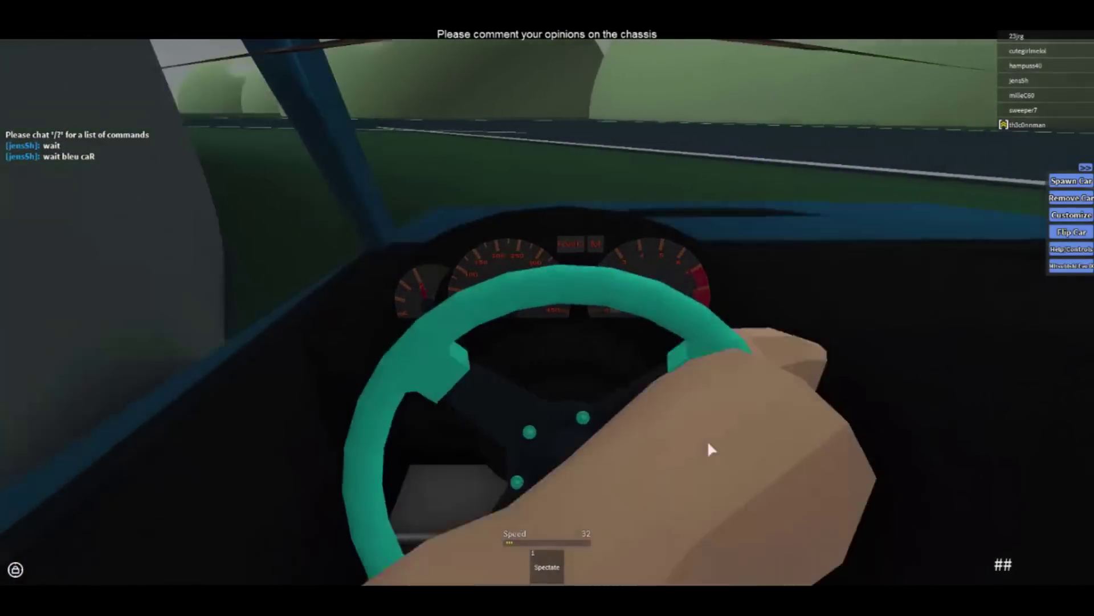
pyautogui.press('w')
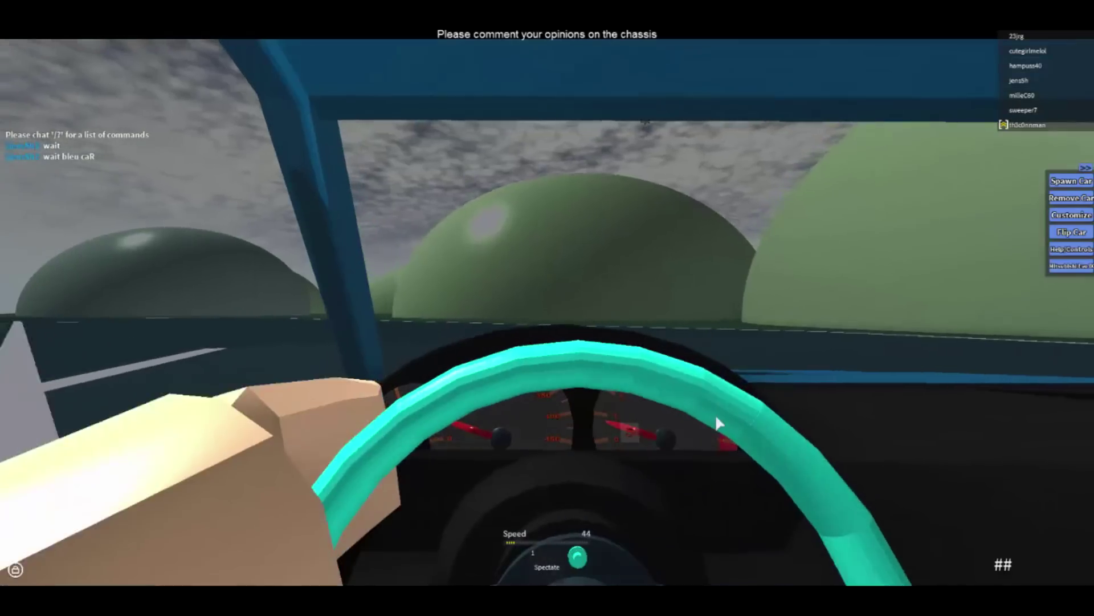
pyautogui.press('d')
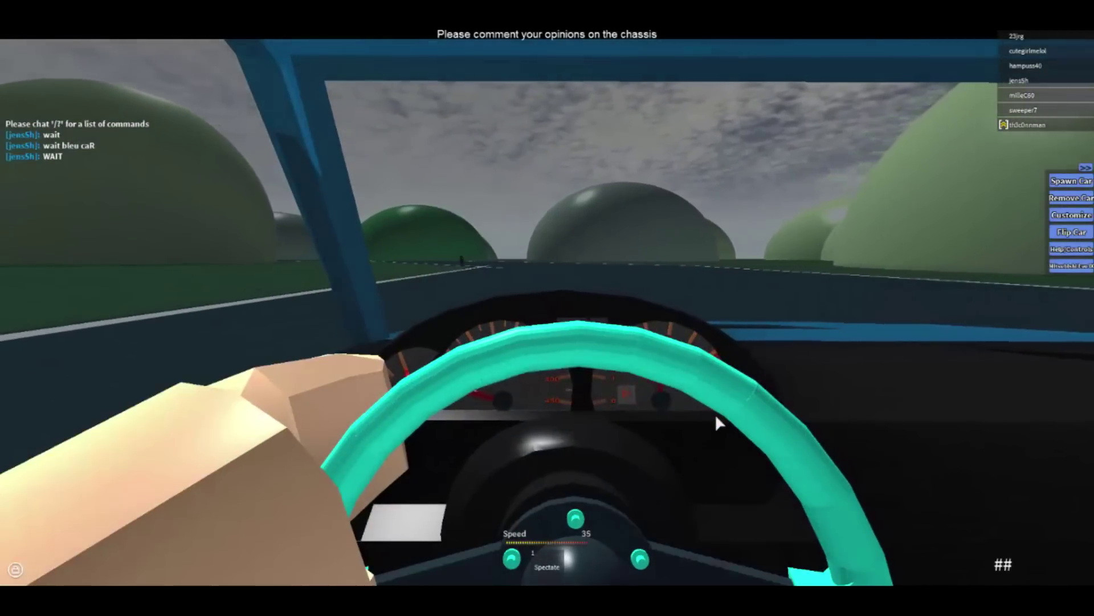
pyautogui.press('w')
pyautogui.press('d')
pyautogui.press('w')
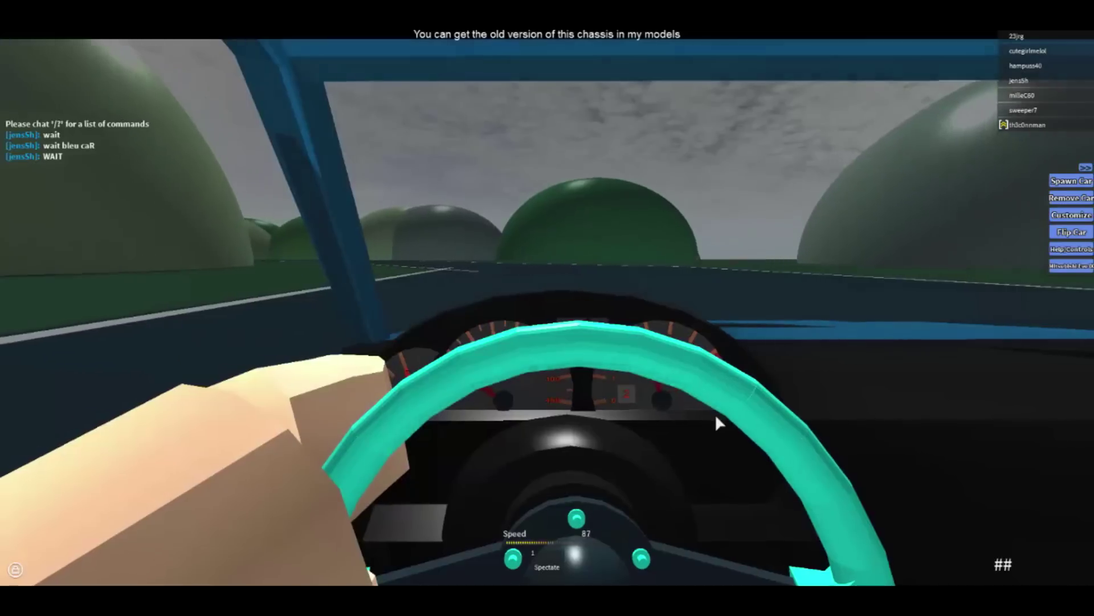
# Drive down the next straight and steer left through the bend.
pyautogui.press('w')
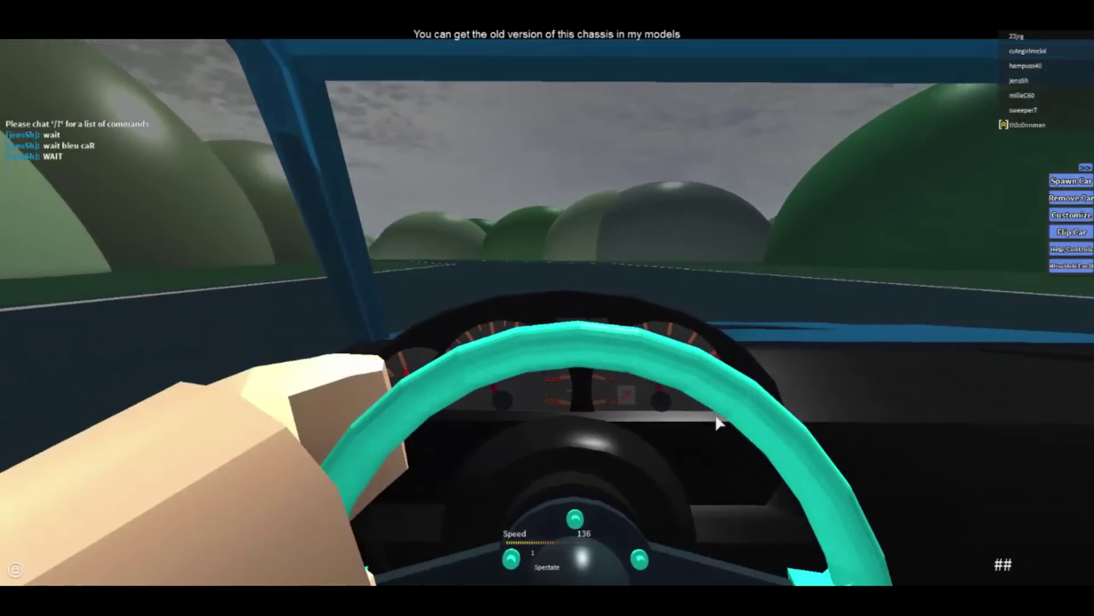
pyautogui.press('w')
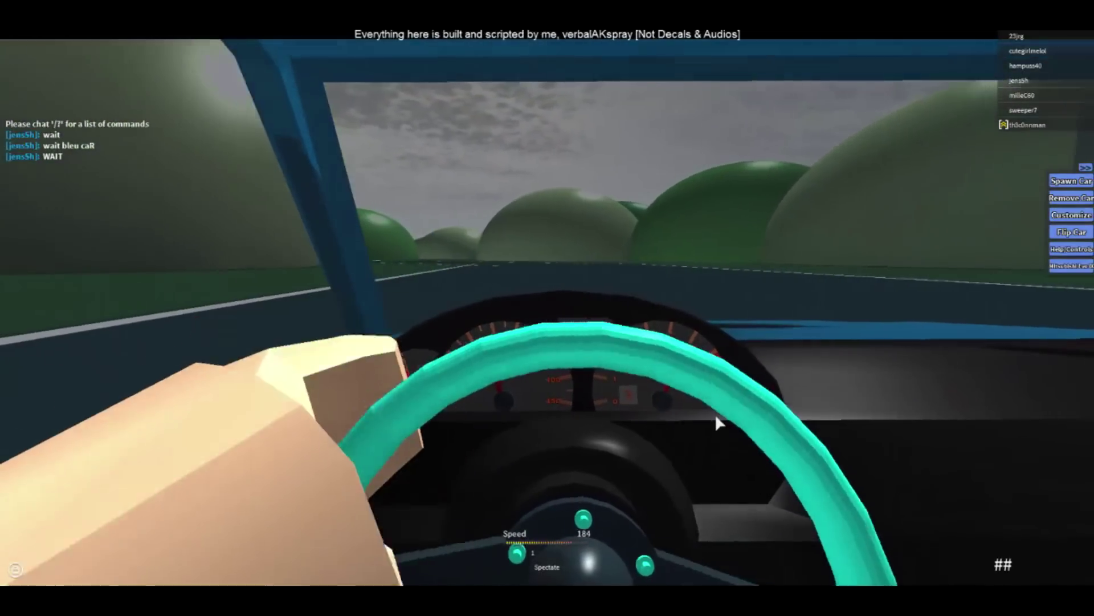
pyautogui.press('w')
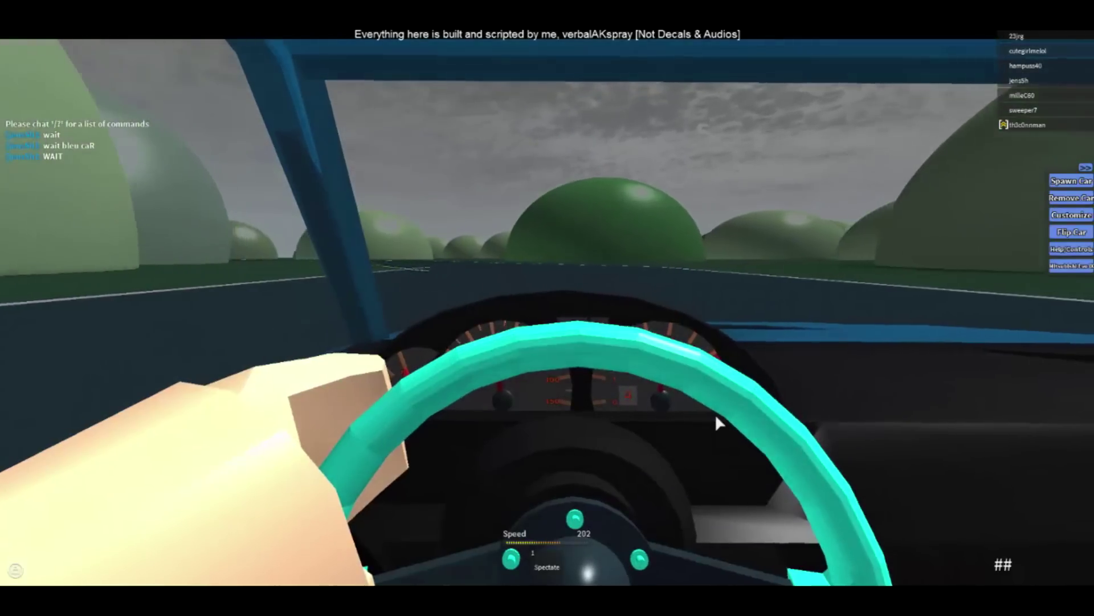
pyautogui.press('w')
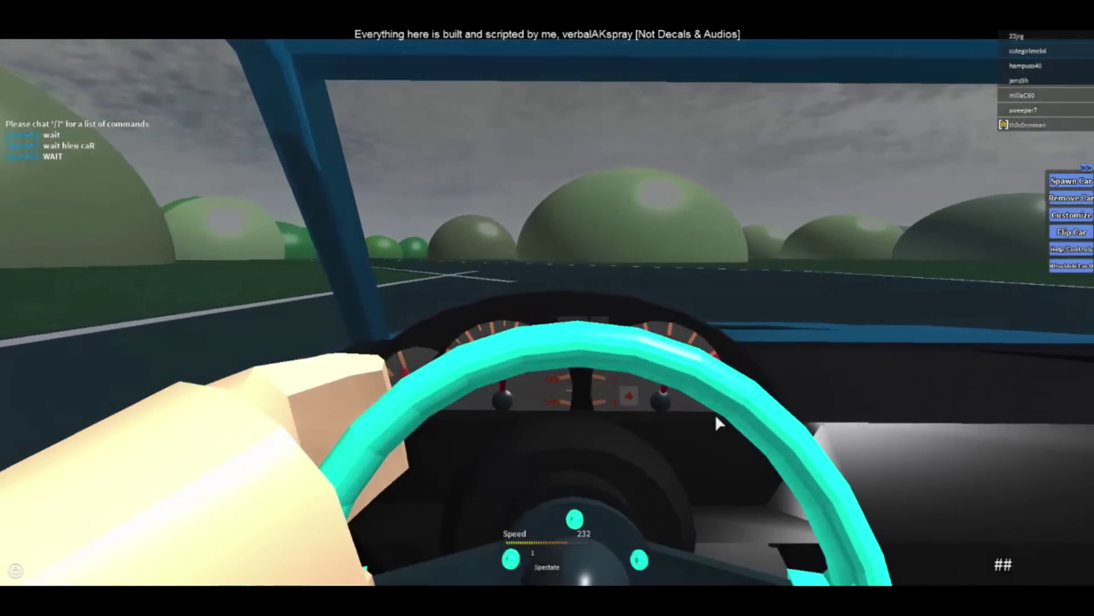
pyautogui.press('w')
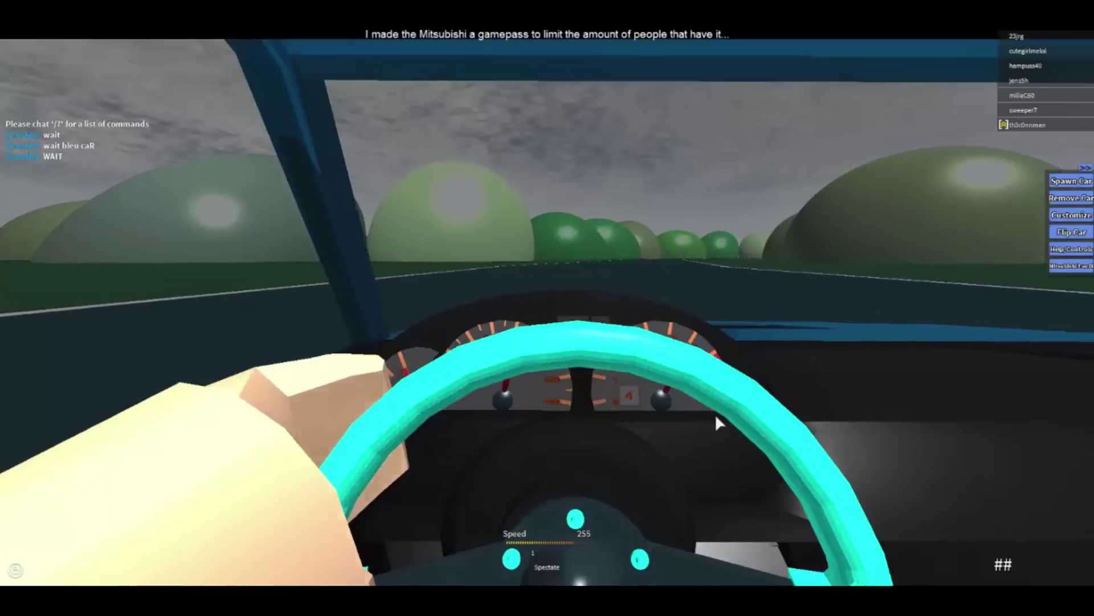
pyautogui.press('w')
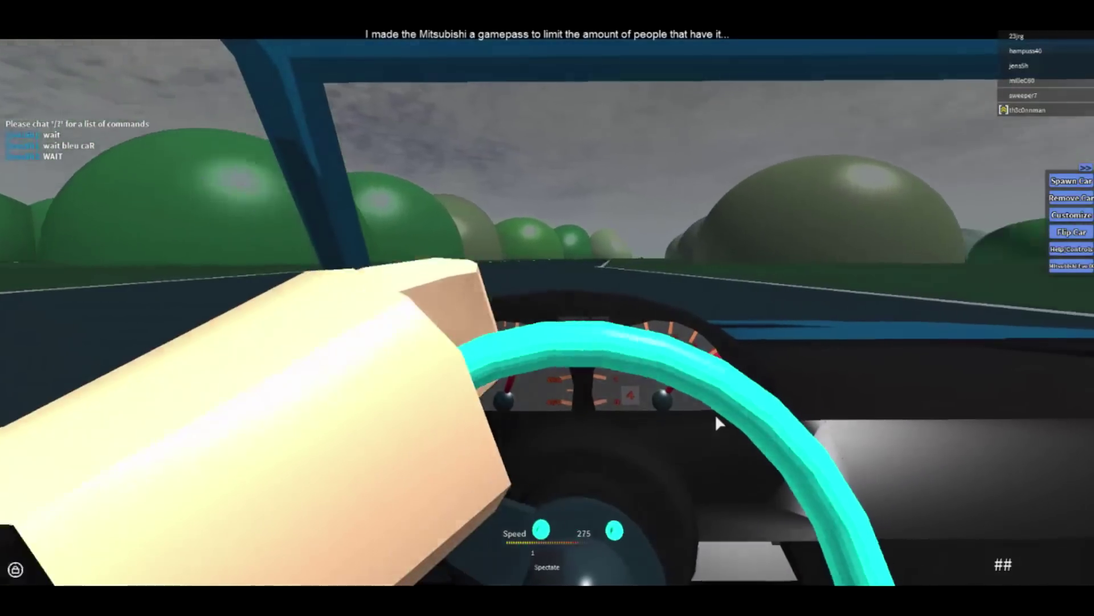
pyautogui.press('w')
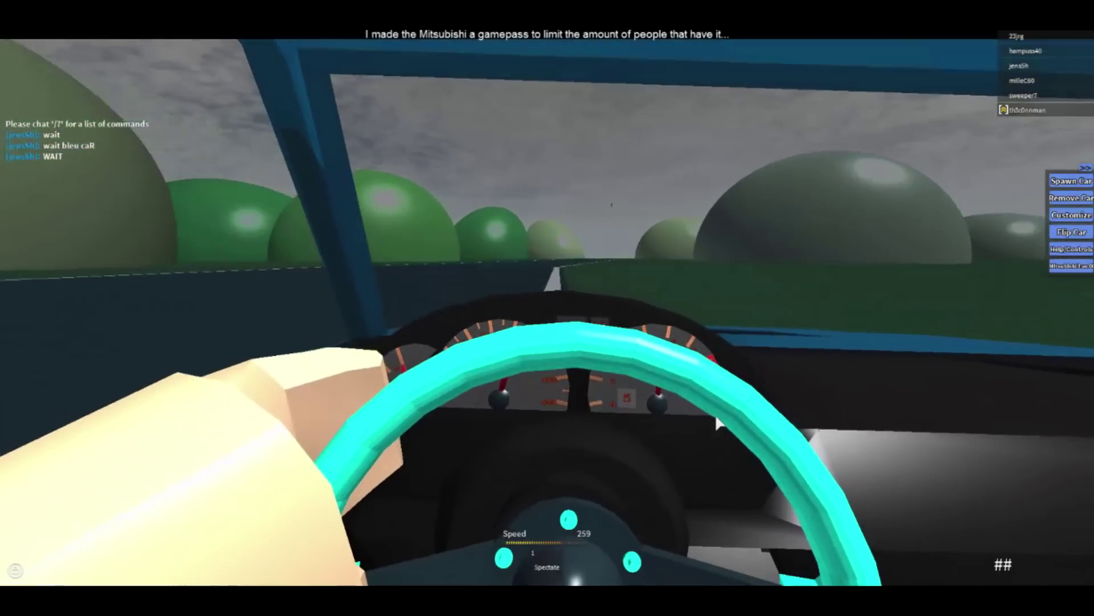
pyautogui.press('w')
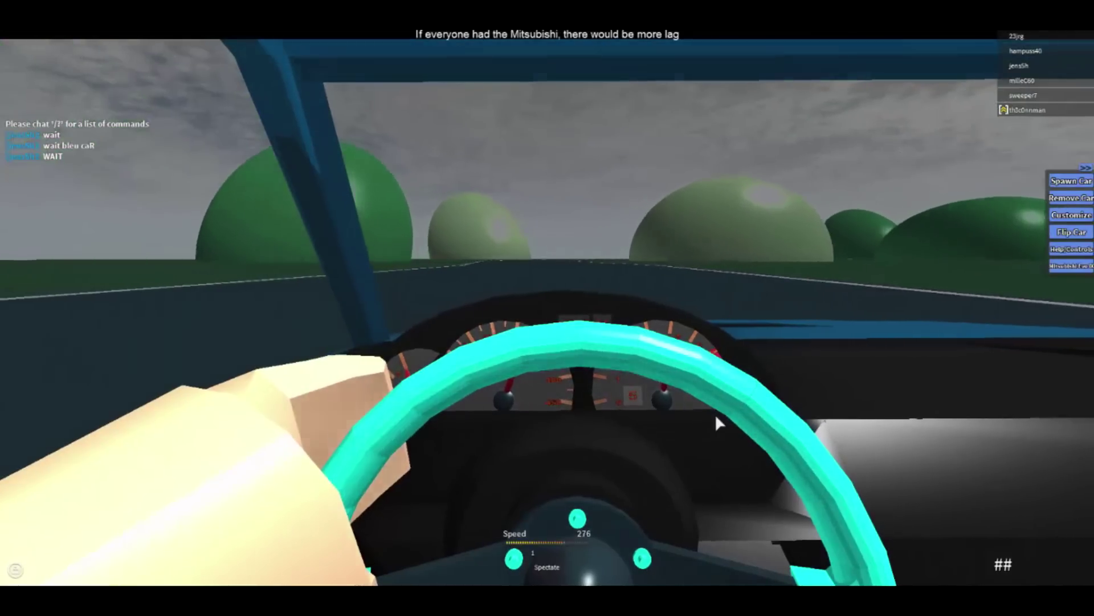
pyautogui.press('a')
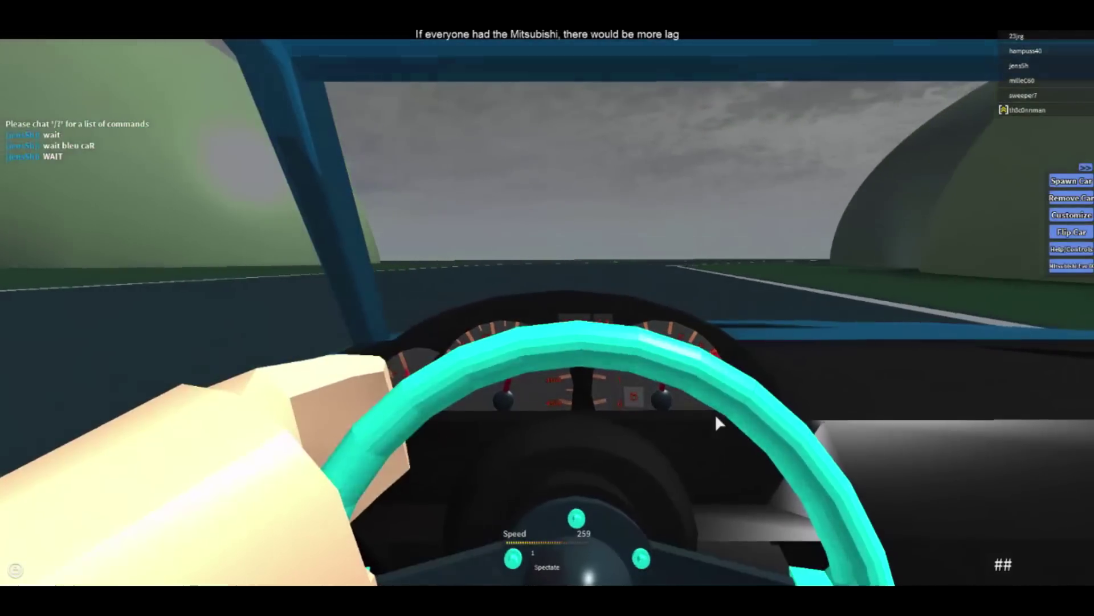
pyautogui.press('a')
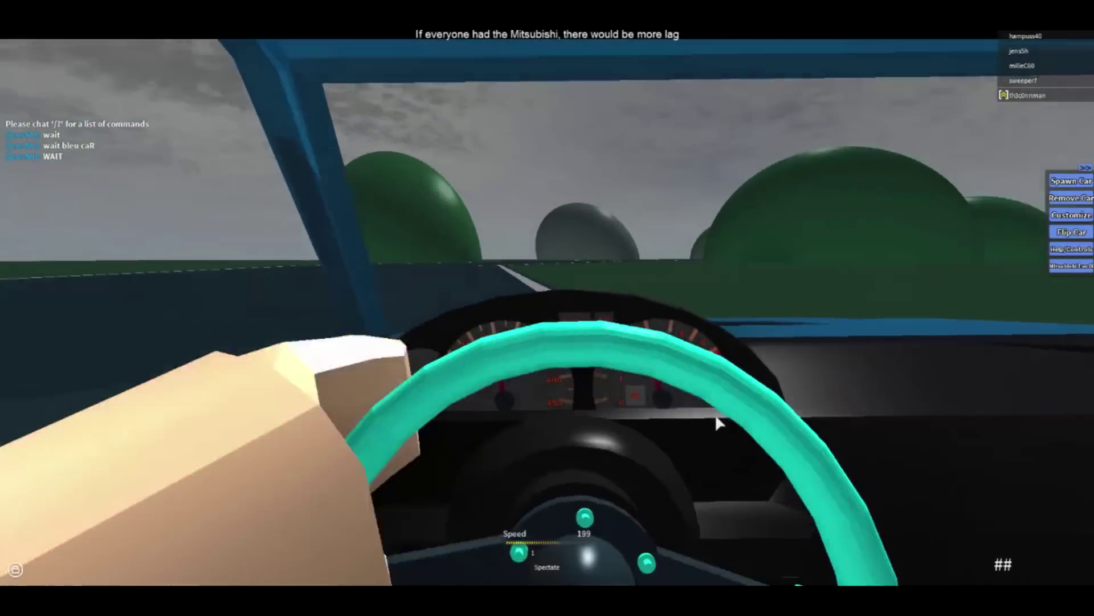
pyautogui.press('w')
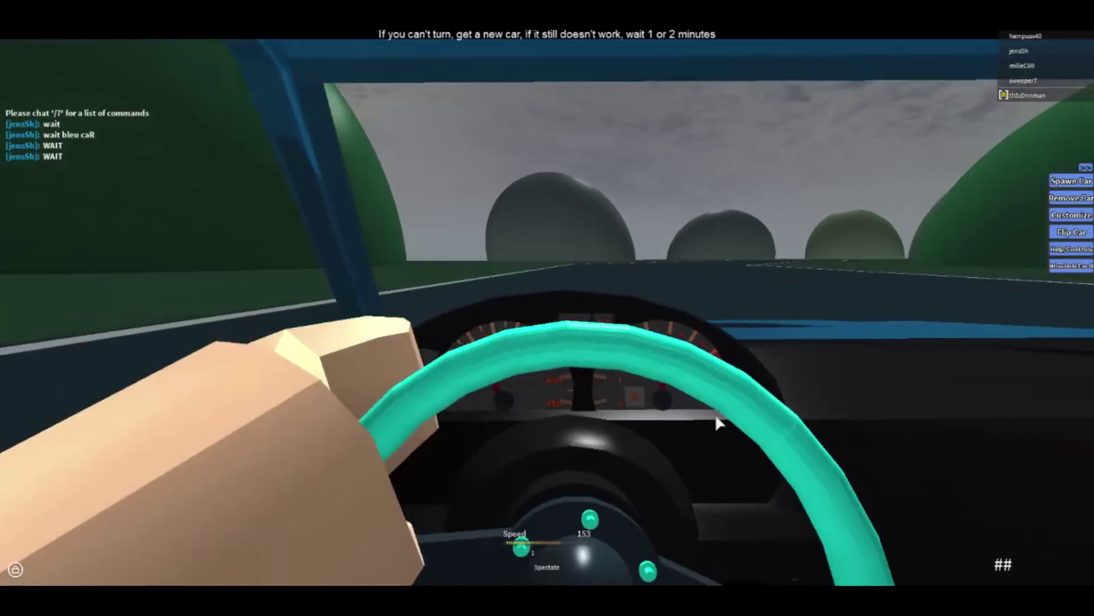
# Run the final straight at top speed, take the right curve, and slow to a stop.
pyautogui.press('w')
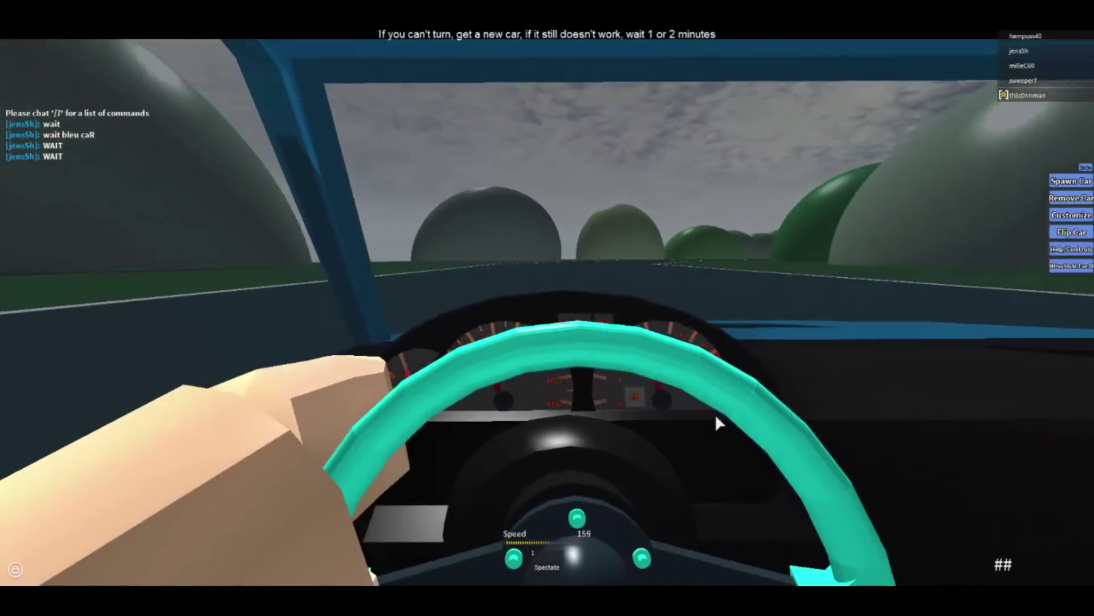
pyautogui.press('w')
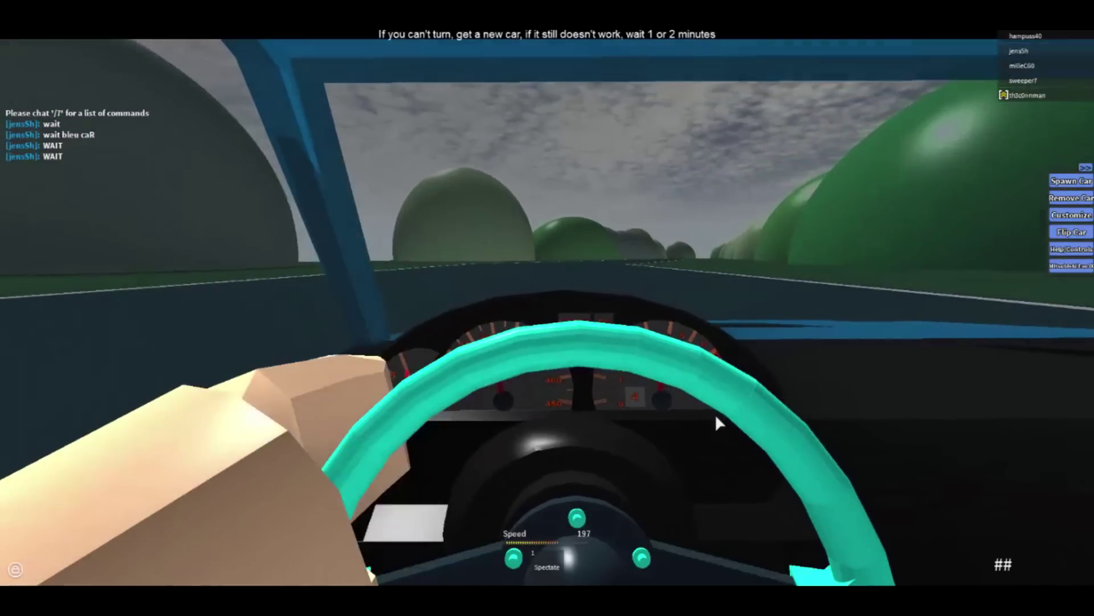
pyautogui.press('w')
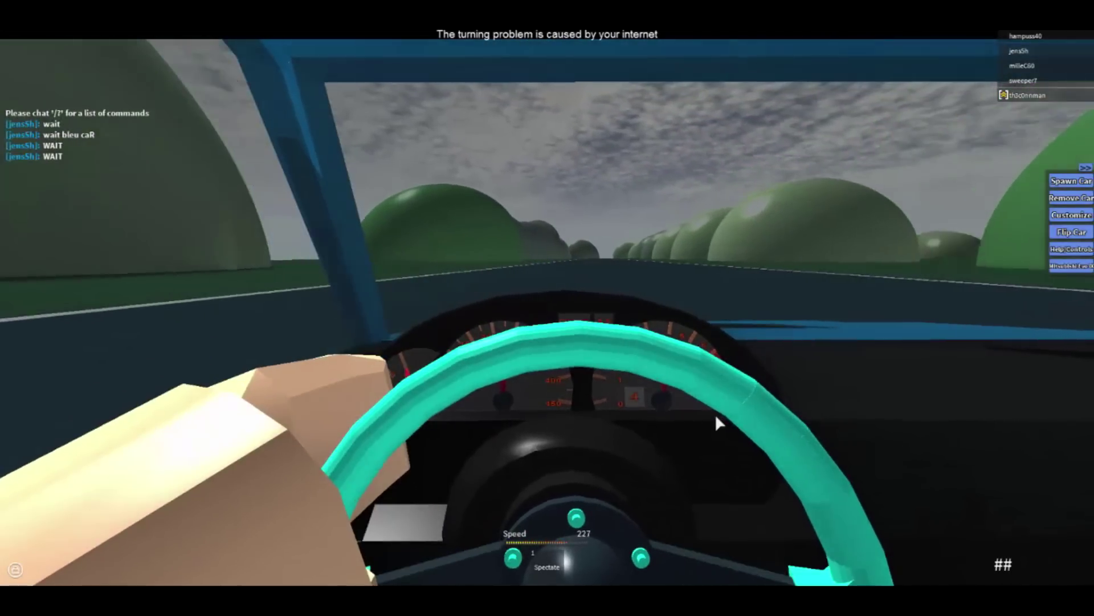
pyautogui.press('w')
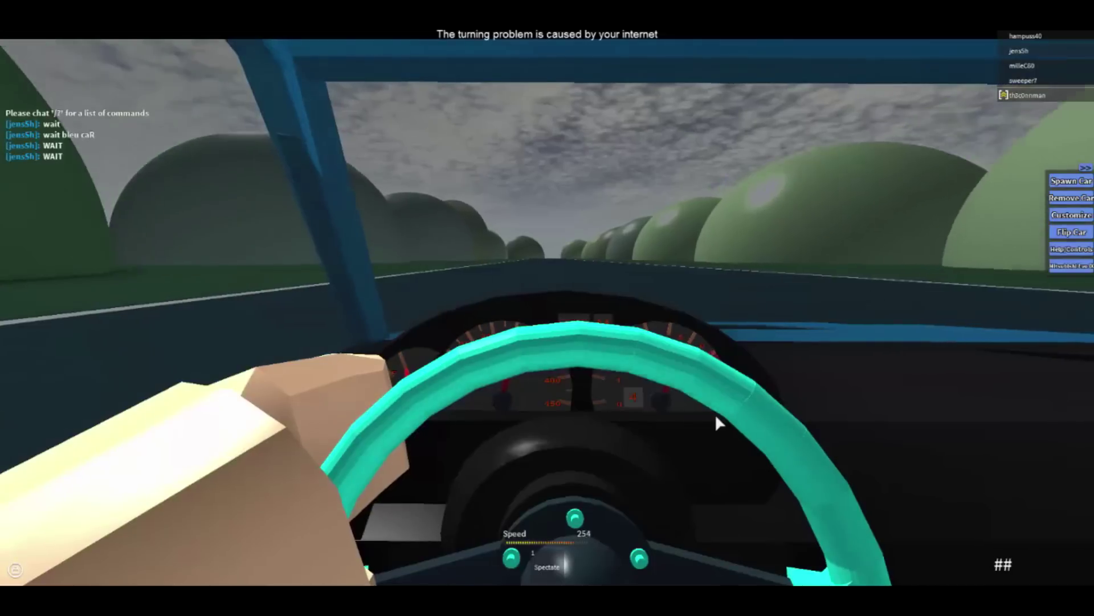
pyautogui.press('w')
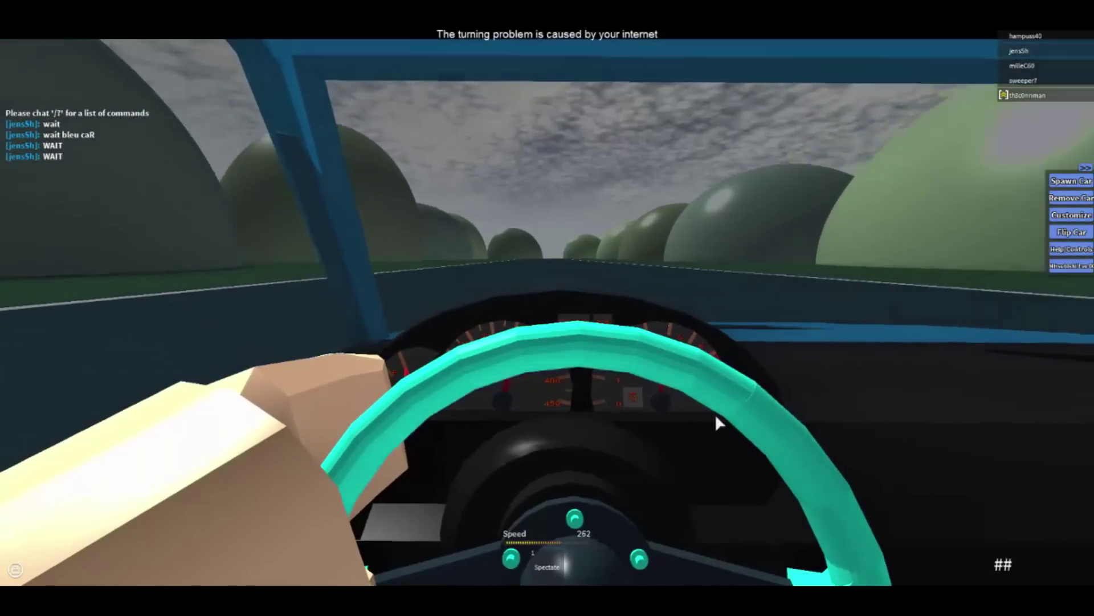
pyautogui.press('w')
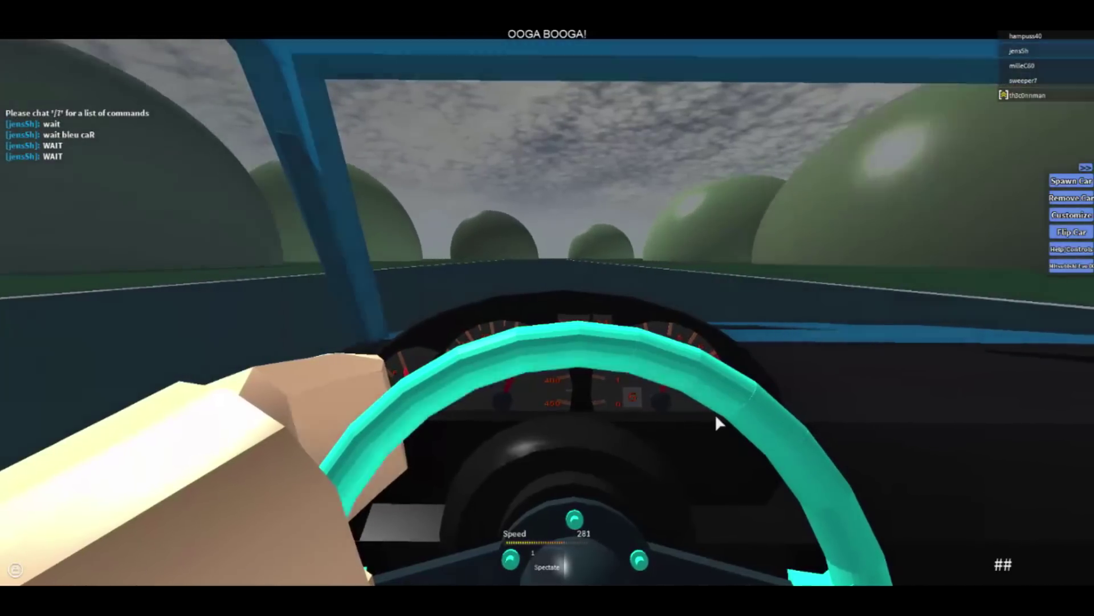
pyautogui.press('w')
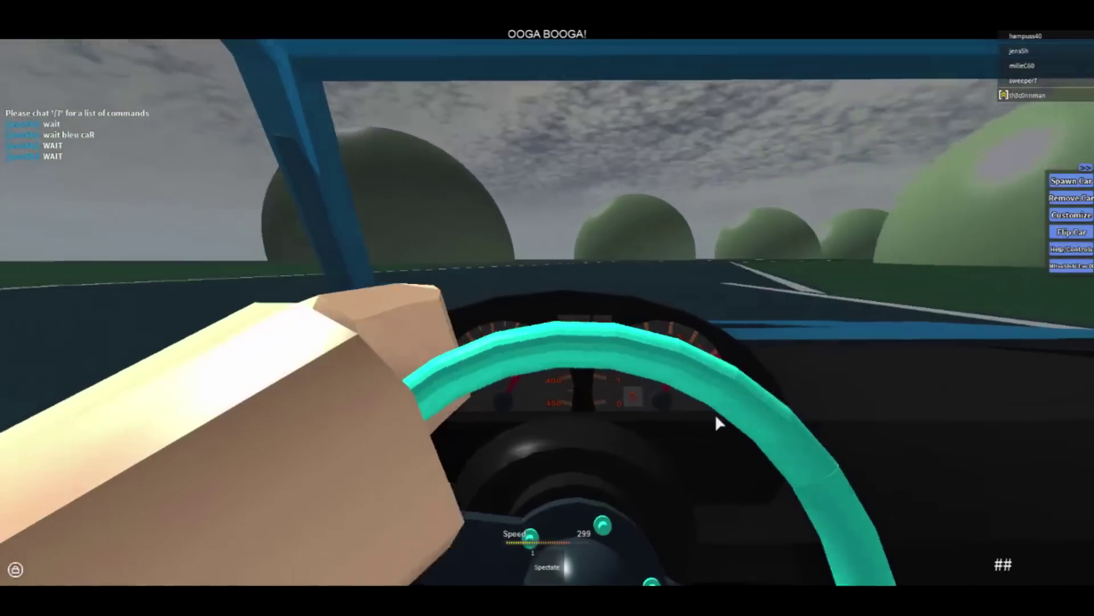
pyautogui.press('w')
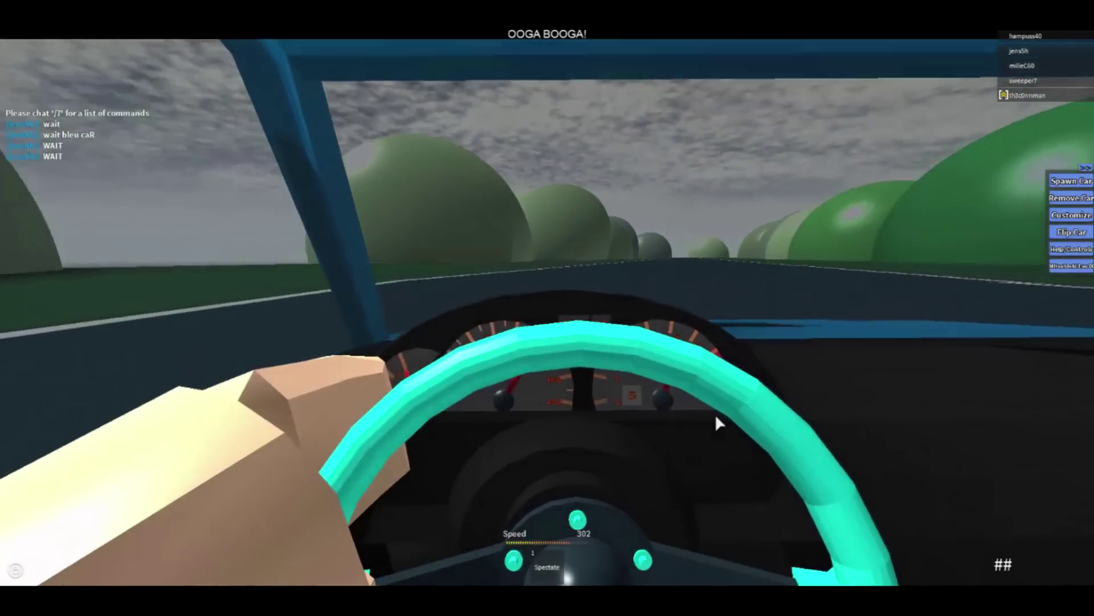
pyautogui.press('w')
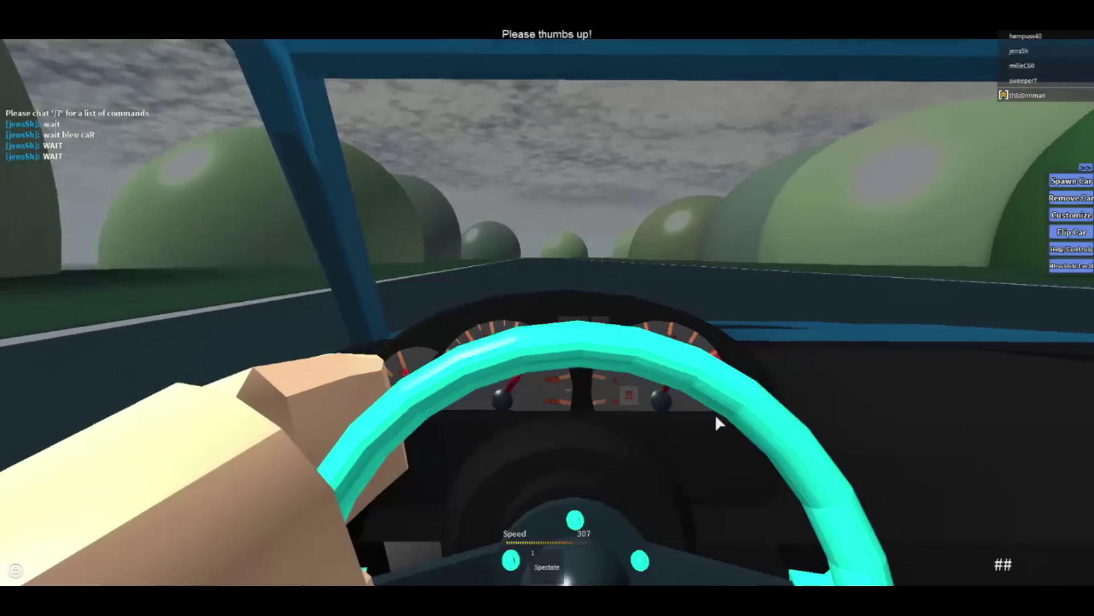
pyautogui.press('w')
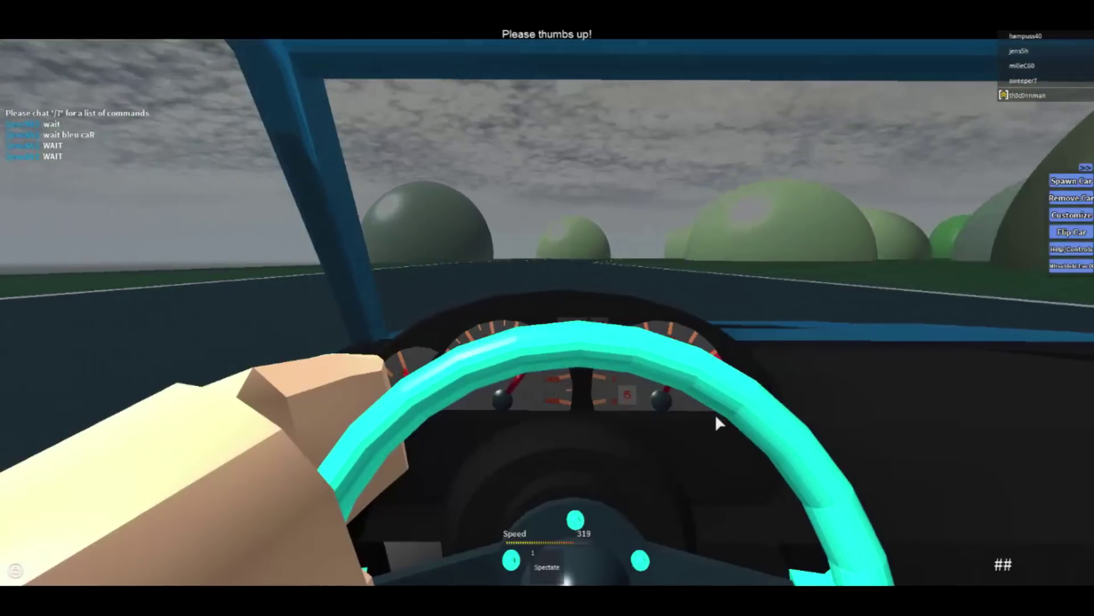
pyautogui.press('d')
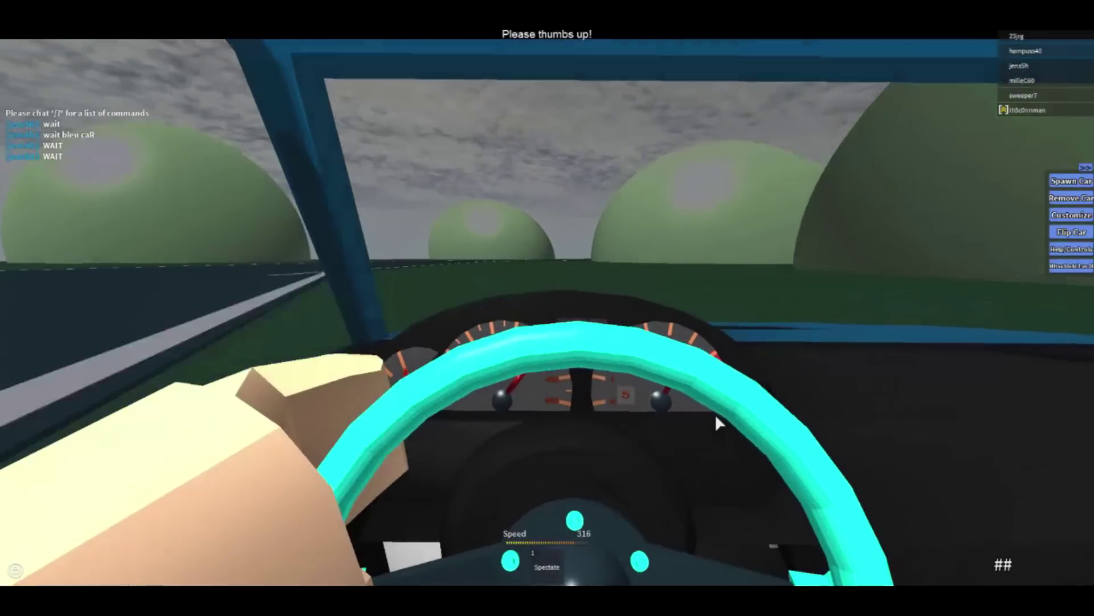
pyautogui.press('w')
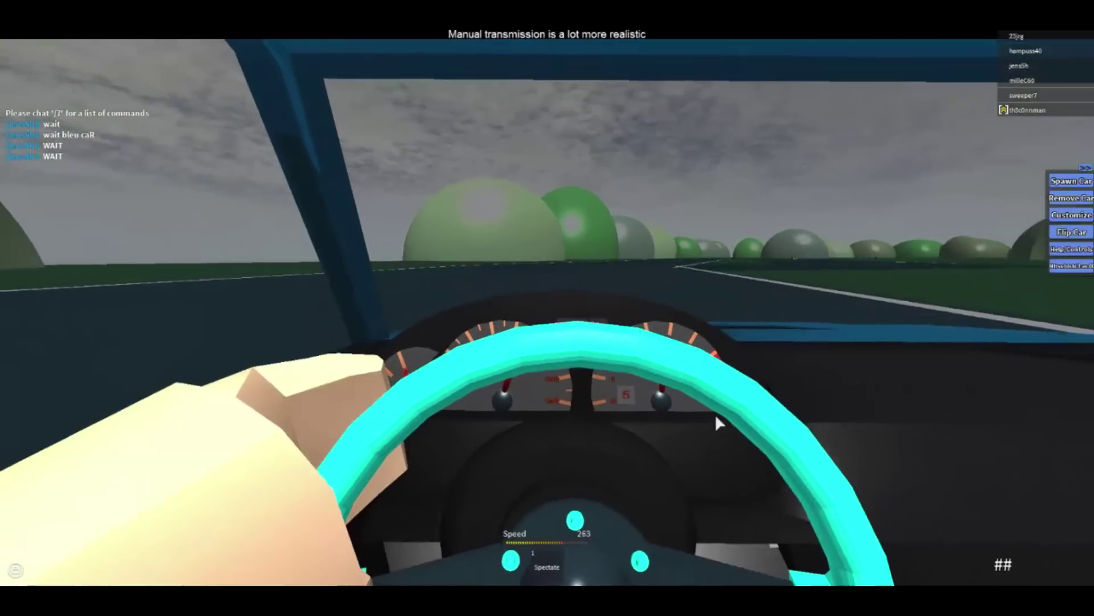
pyautogui.press('a')
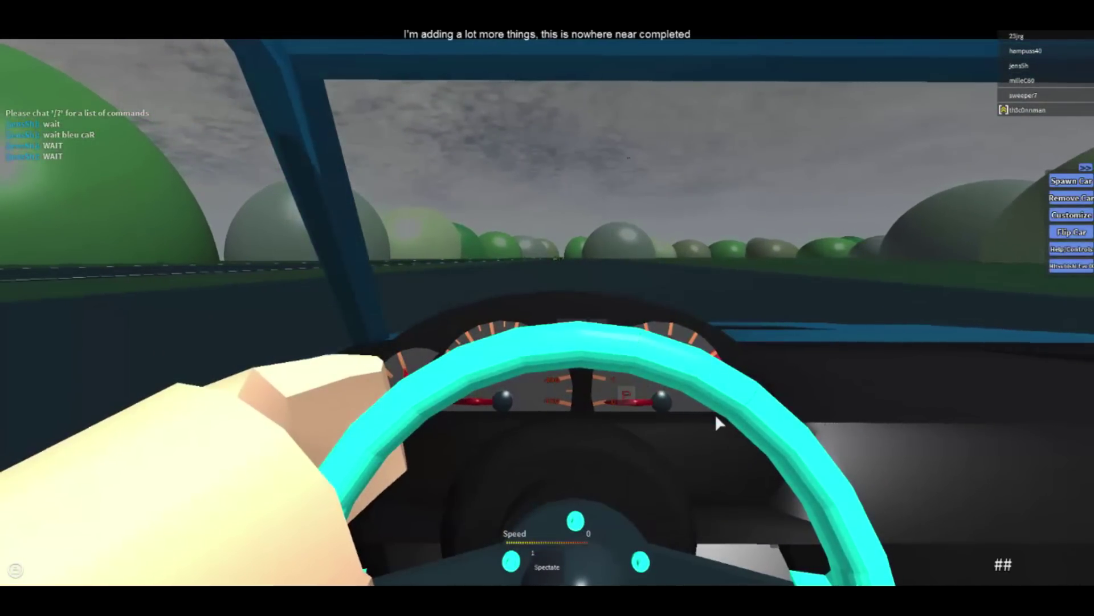
pyautogui.scroll(-3, 714, 414)
# Orbit the camera around the stopped Evo, then drive it briefly forward.
pyautogui.moveTo(739, 399)
pyautogui.mouseDown()
pyautogui.moveTo(726, 414)
pyautogui.moveTo(760, 412)
pyautogui.mouseUp()
pyautogui.press('w')
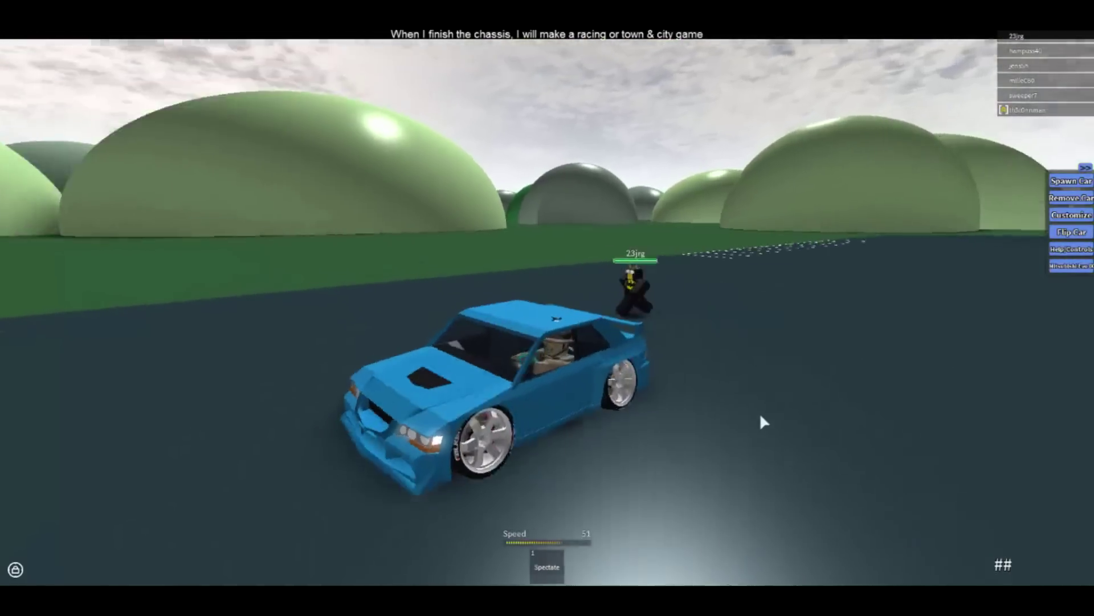
pyautogui.press('w')
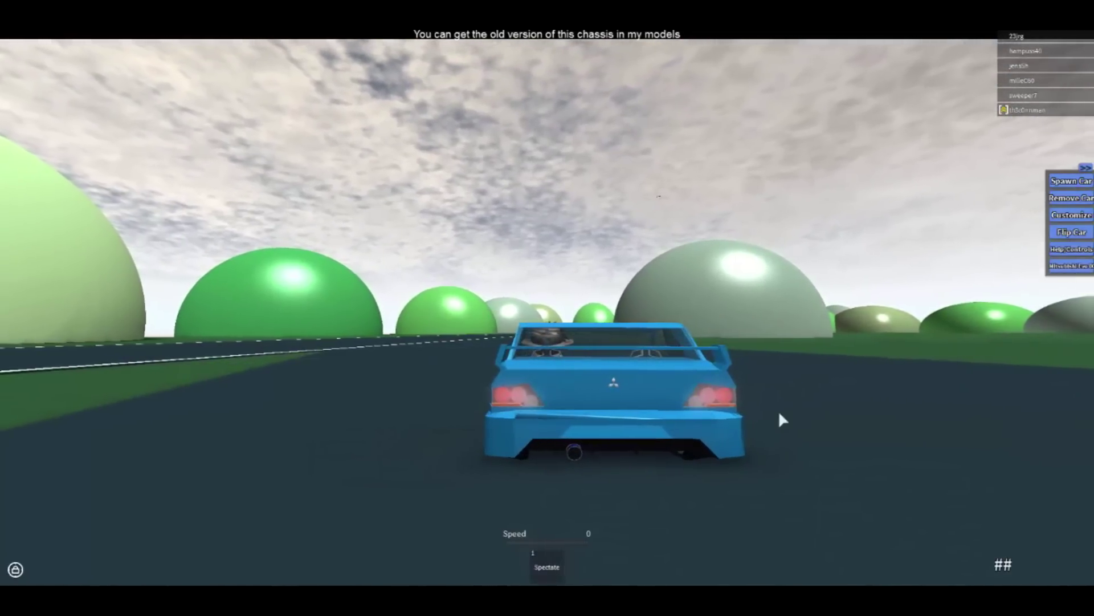
# Exit the car and walk the character beside it with the camera pulled back.
pyautogui.moveTo(779, 410); pyautogui.dragTo(674, 392)
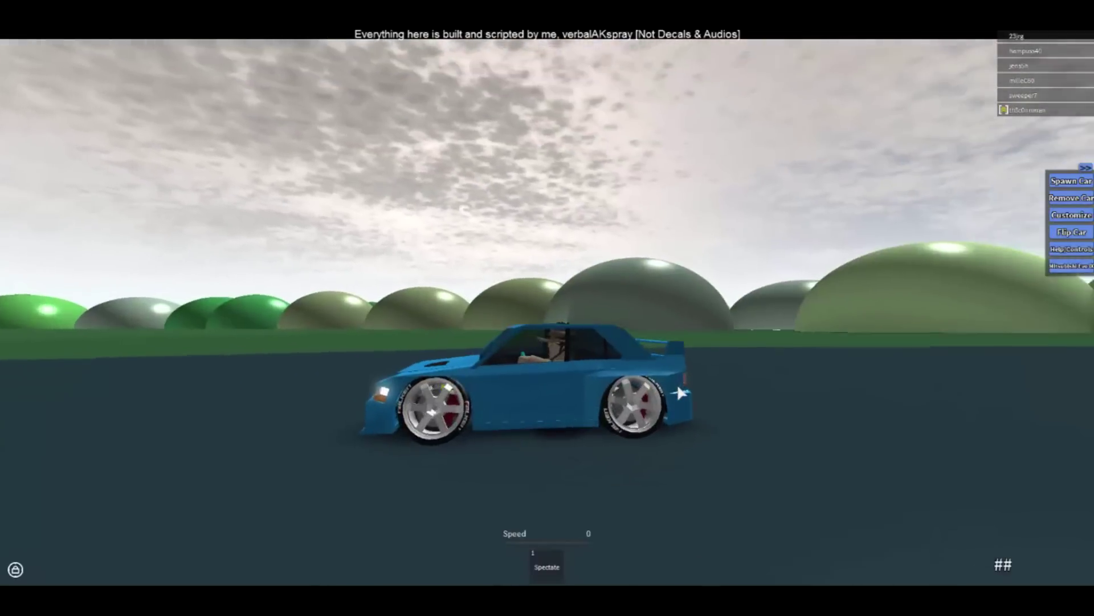
pyautogui.press('space')
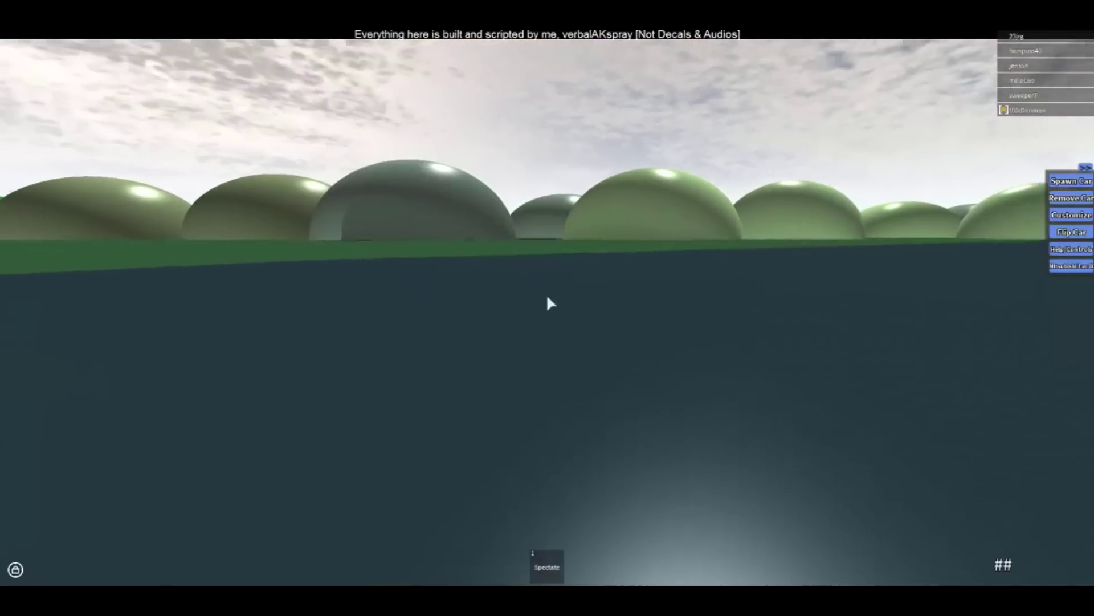
pyautogui.scroll(-3, 547, 293)
pyautogui.moveTo(564, 290); pyautogui.dragTo(564, 295)
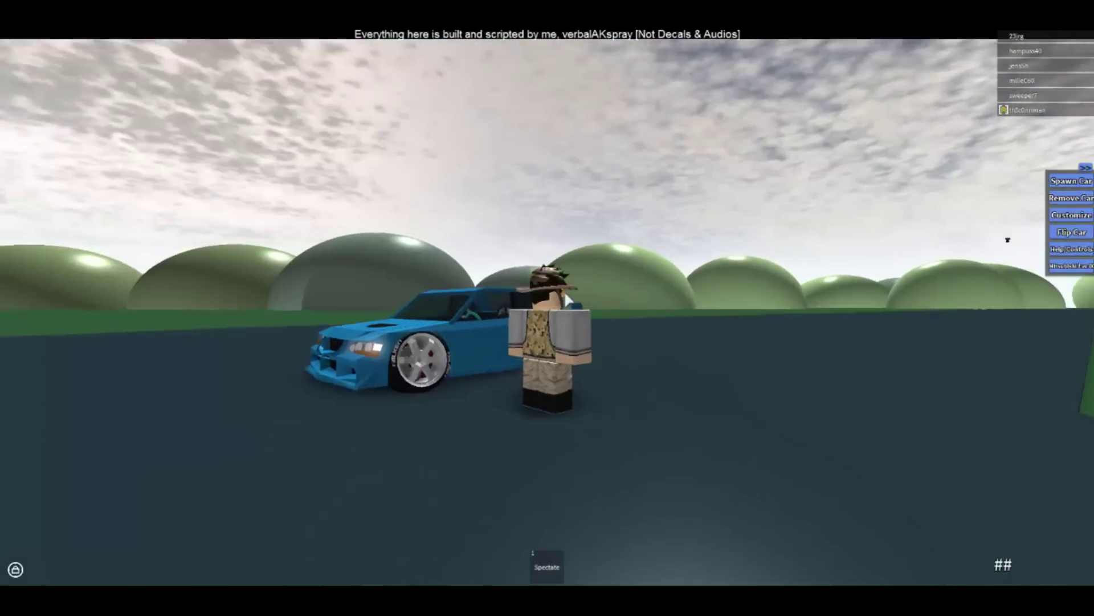
pyautogui.press('w')
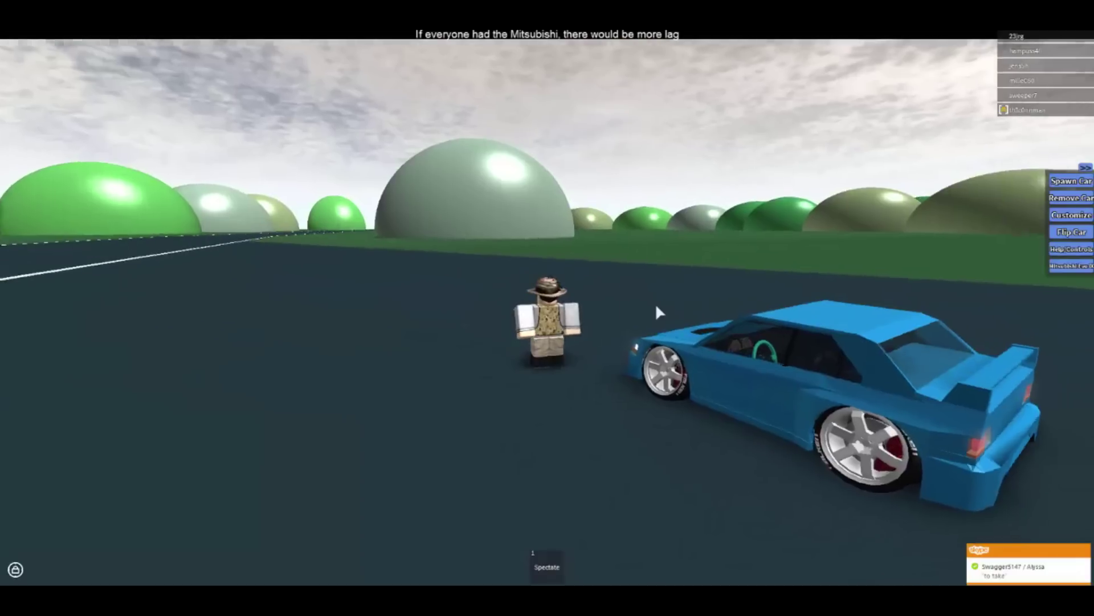
pyautogui.scroll(-3, 655, 303)
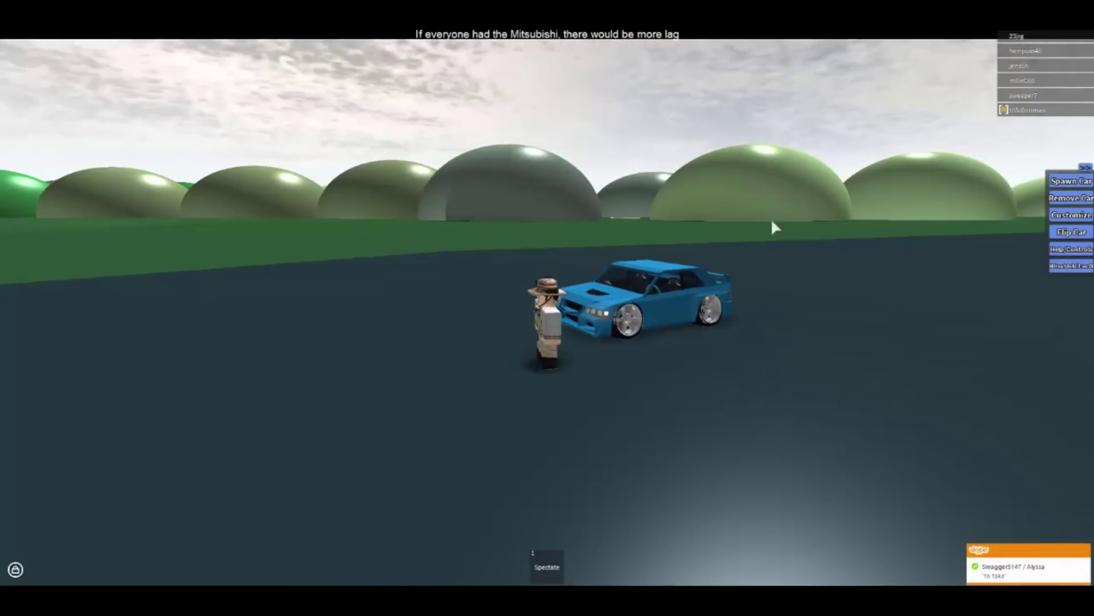